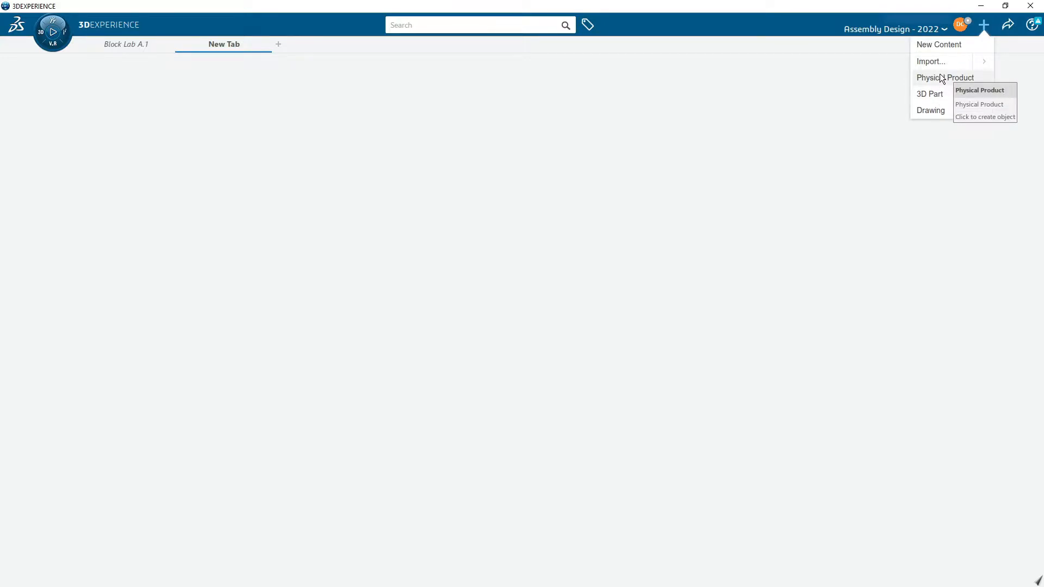
# Step: Create a new physical product and look over the open Block Lab A.1 assembly before returning to the new product
pyautogui.click(942, 77)
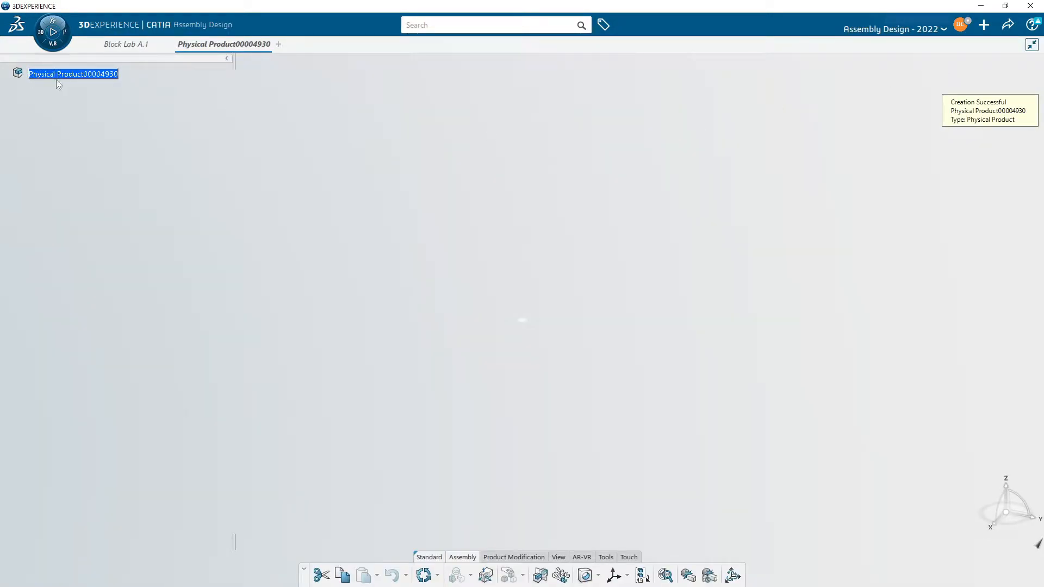
pyautogui.click(125, 46)
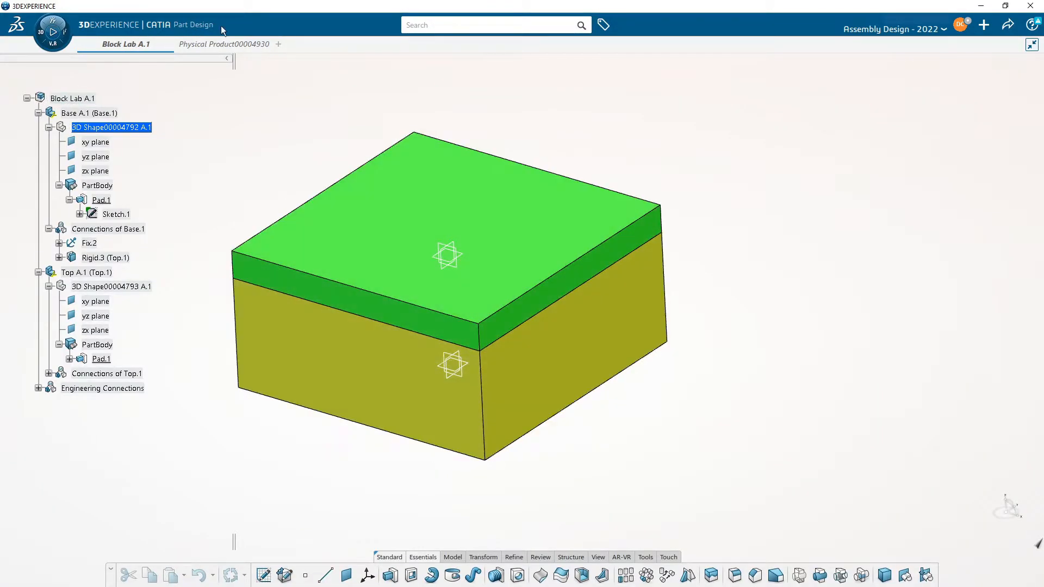
pyautogui.click(204, 44)
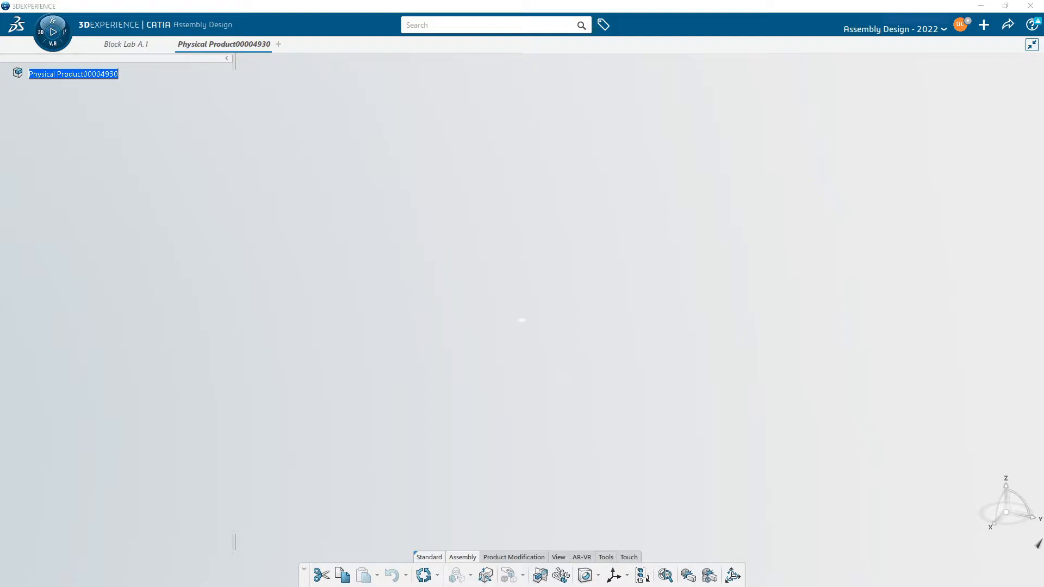
pyautogui.click(73, 76)
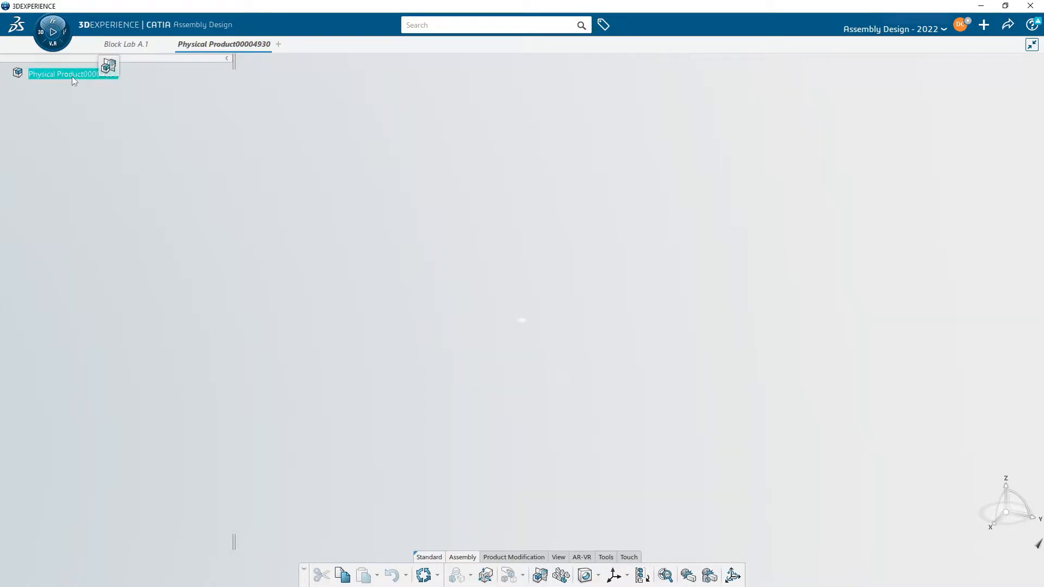
pyautogui.click(78, 110)
pyautogui.rightClick(71, 77)
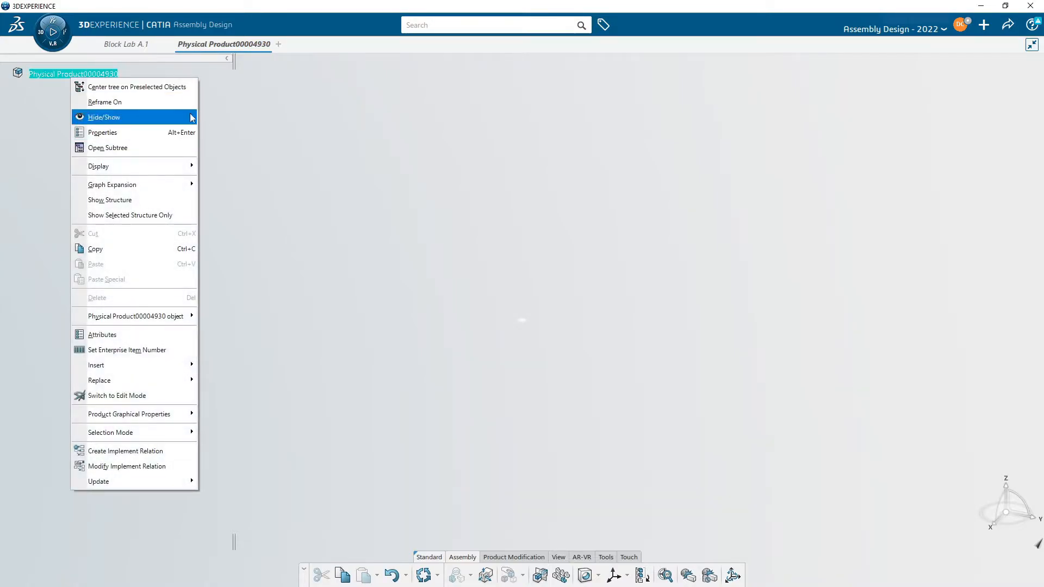
pyautogui.click(359, 207)
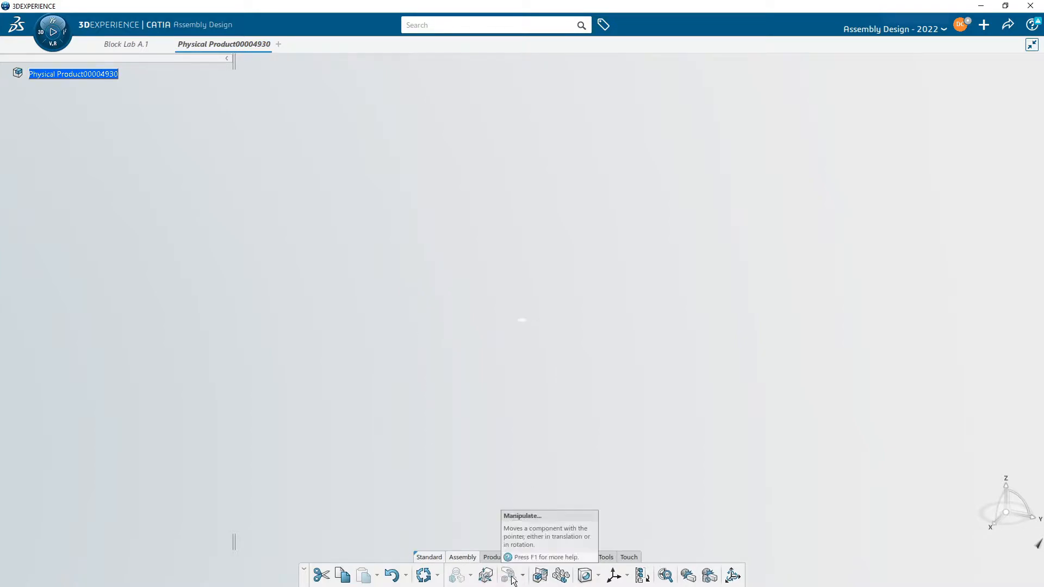
# Step: Insert a new 3D part under the root physical product
pyautogui.click(497, 559)
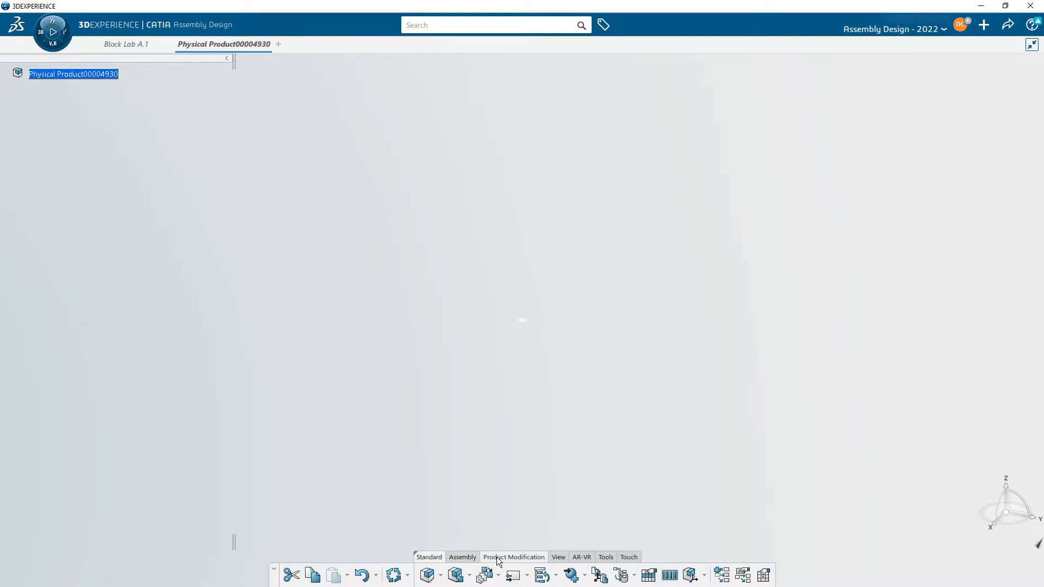
pyautogui.click(441, 580)
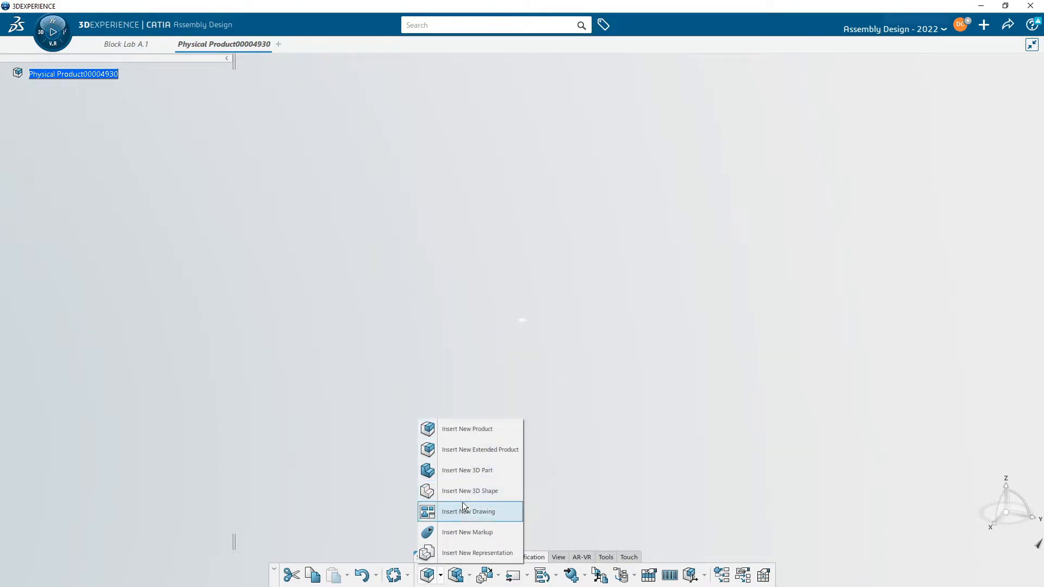
pyautogui.click(469, 576)
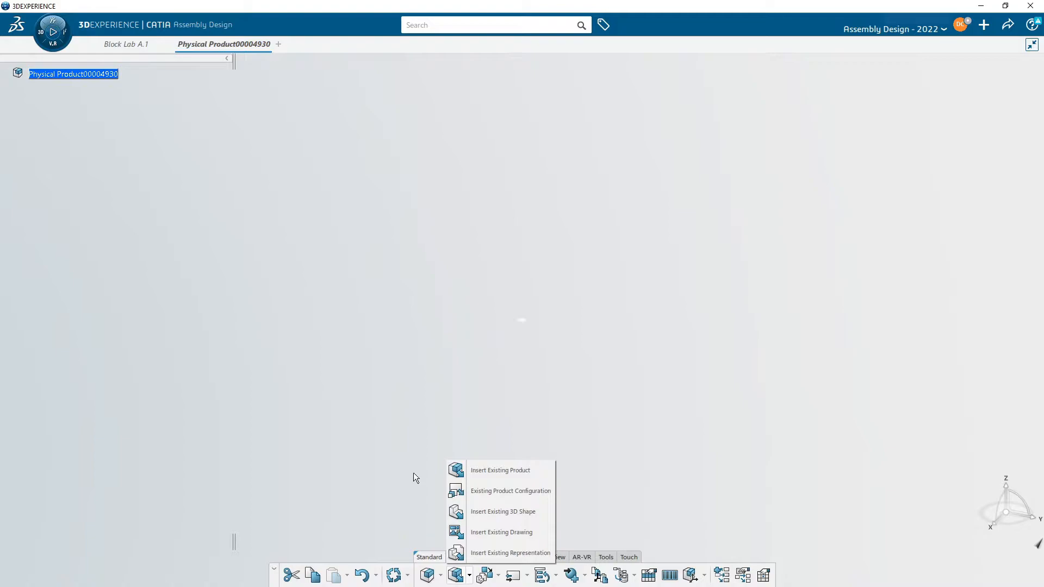
pyautogui.click(415, 458)
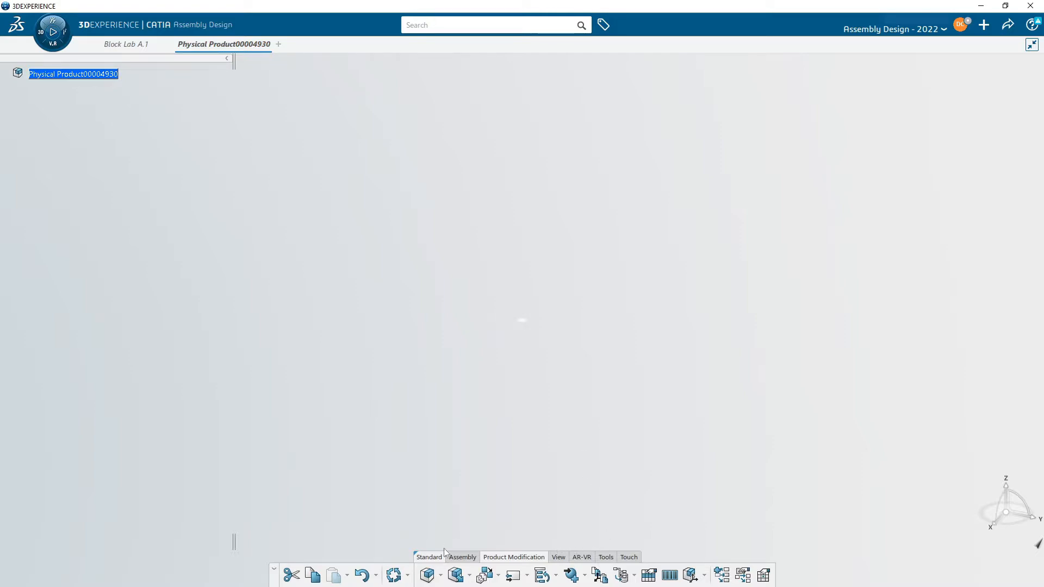
pyautogui.click(440, 576)
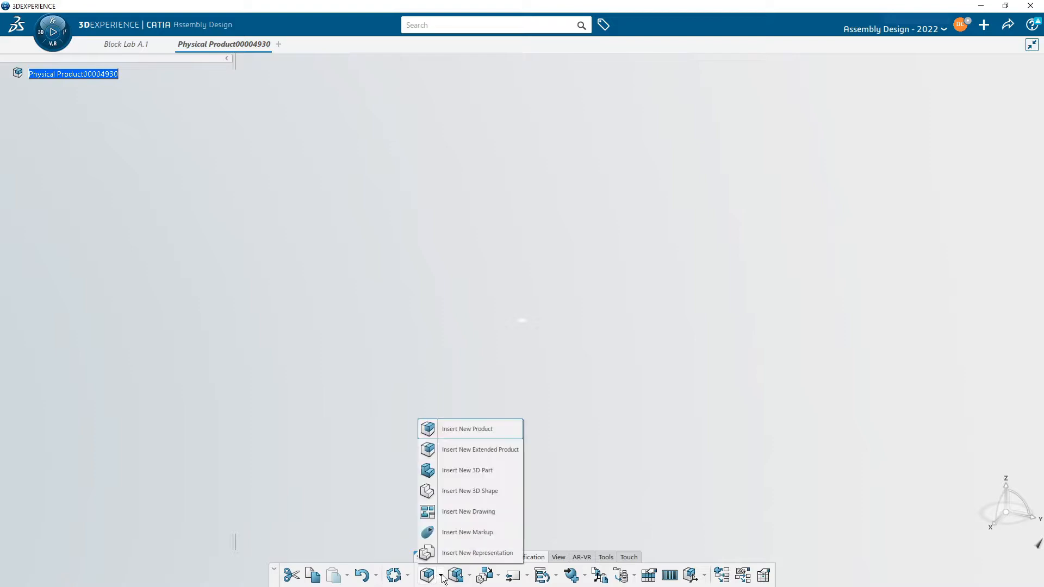
pyautogui.click(455, 471)
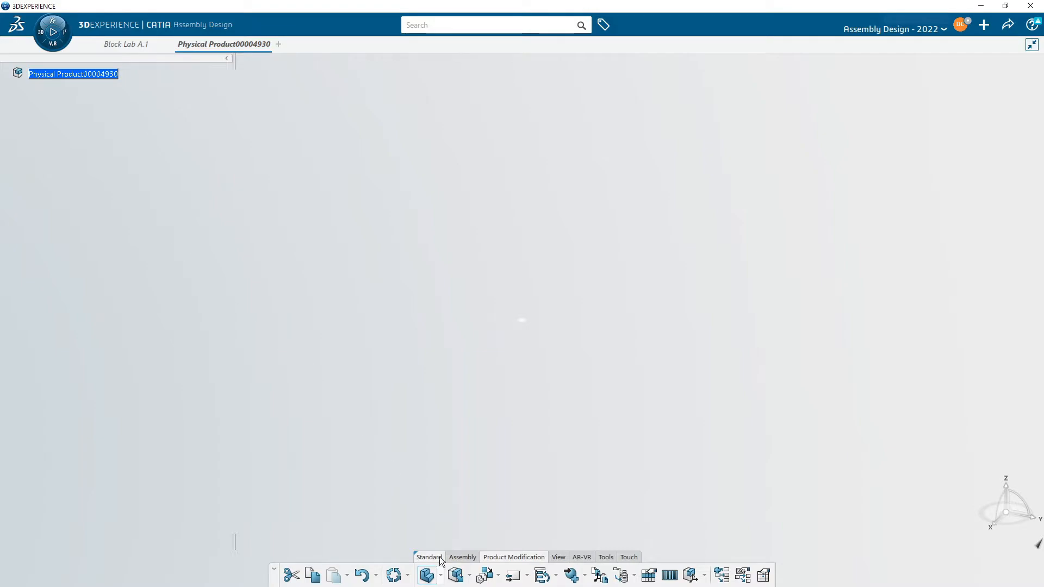
pyautogui.click(70, 75)
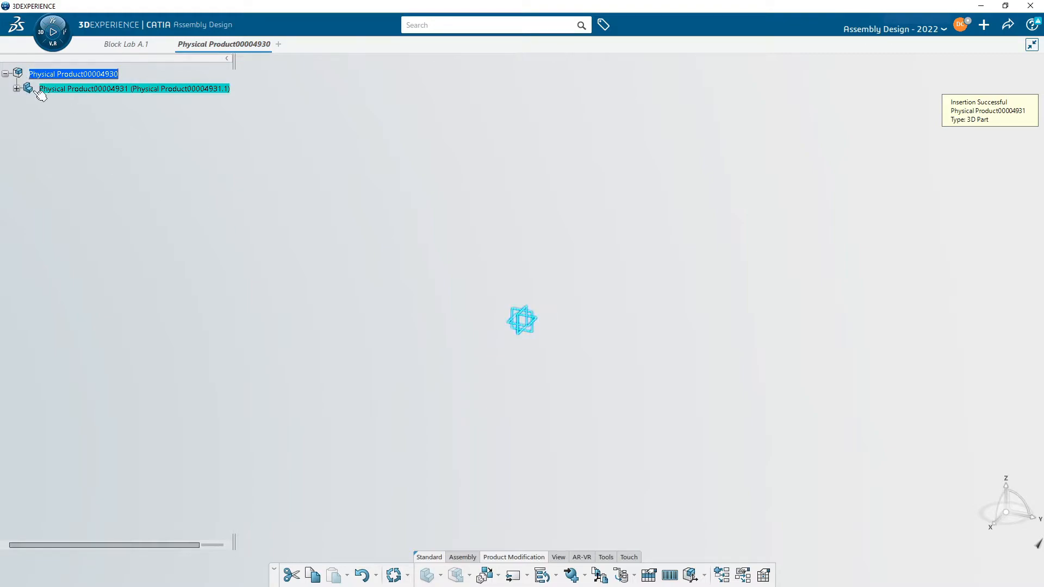
# Step: Expand the inserted part and its 3D shape in the tree and widen the tree area to fit the full names
pyautogui.click(17, 89)
pyautogui.click(27, 103)
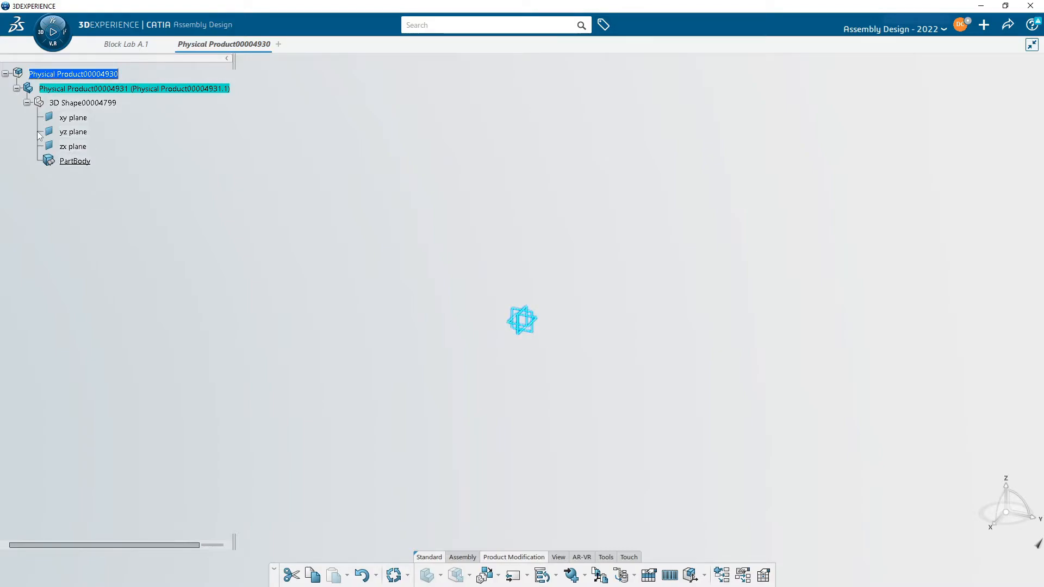
pyautogui.moveTo(37, 133)
pyautogui.mouseDown()
pyautogui.moveTo(54, 152)
pyautogui.moveTo(52, 142)
pyautogui.moveTo(40, 148)
pyautogui.mouseUp()
pyautogui.moveTo(233, 61); pyautogui.dragTo(276, 61)
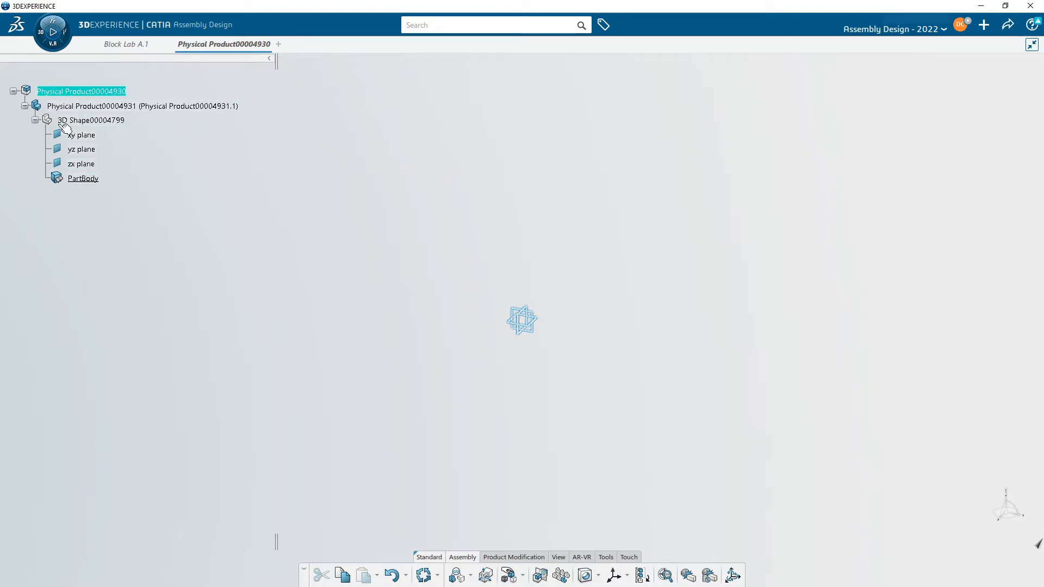
# Step: Switch from the 3D shape back to the root assembly, and activate the PartBody for part design
pyautogui.doubleClick(101, 121)
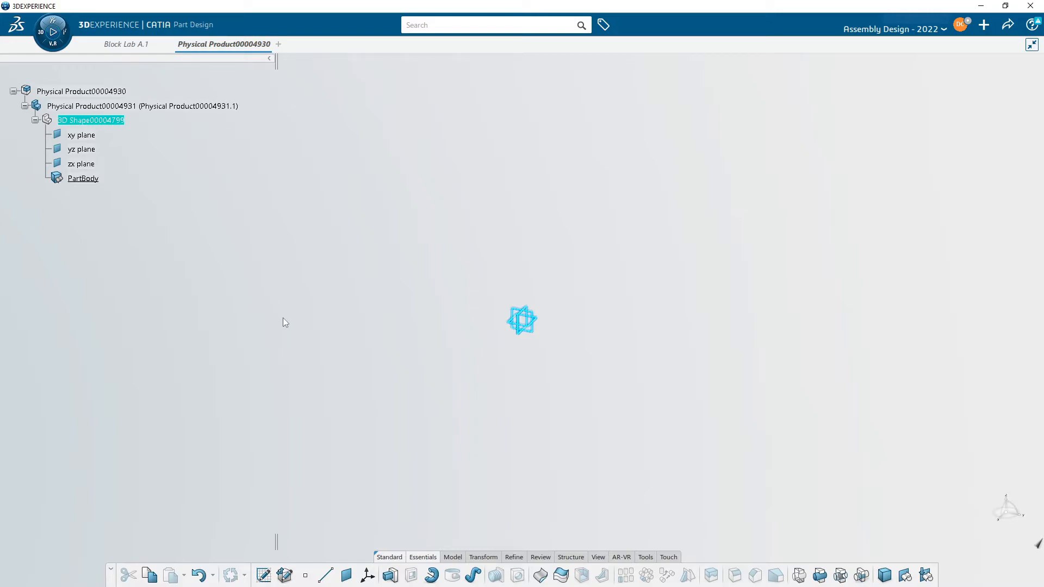
pyautogui.doubleClick(114, 91)
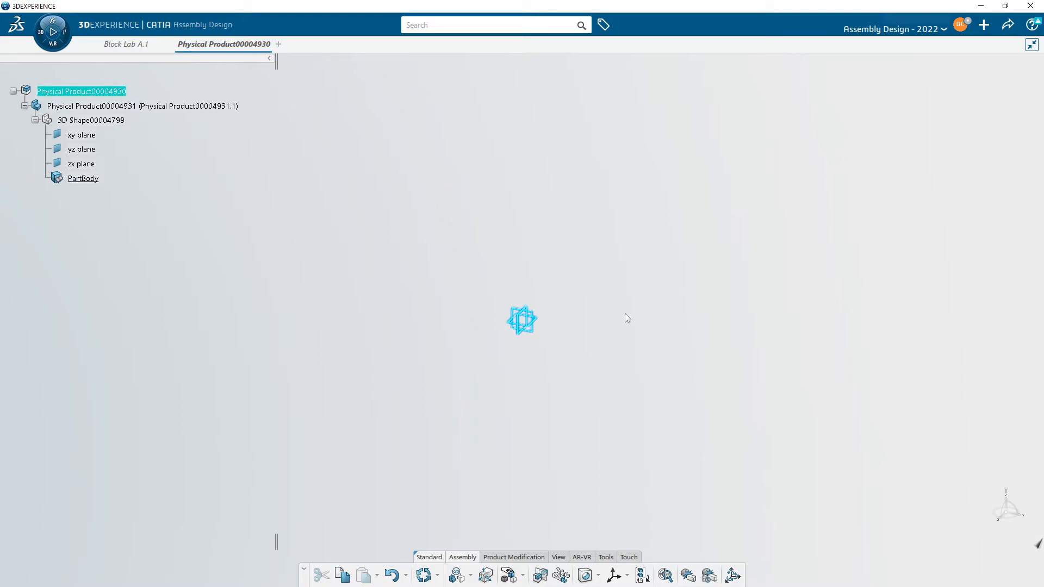
pyautogui.doubleClick(91, 180)
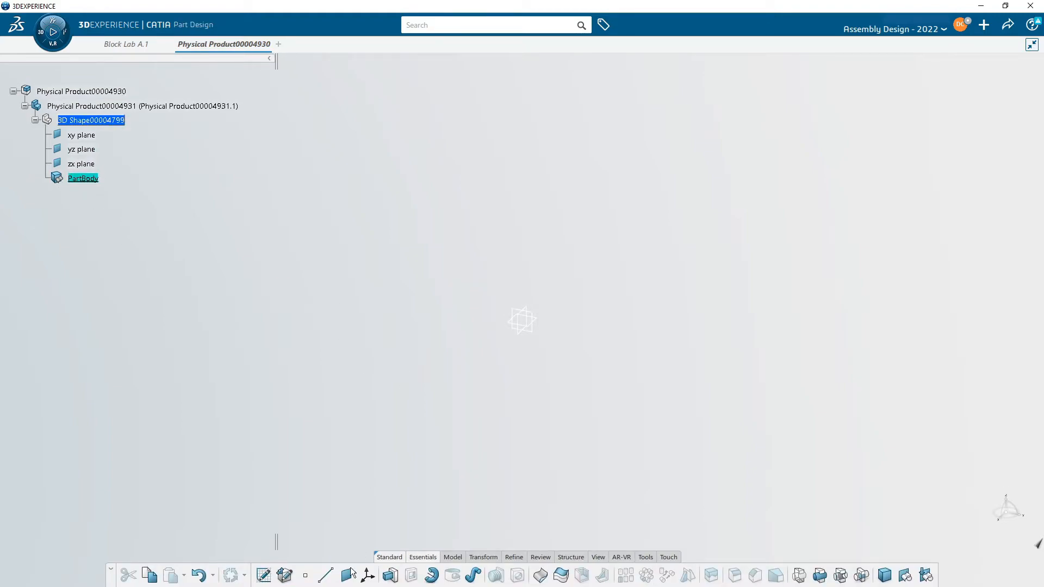
# Step: Start a positioned sketch on the xy plane and draw a centered rectangle about 104 mm wide around the origin
pyautogui.click(285, 574)
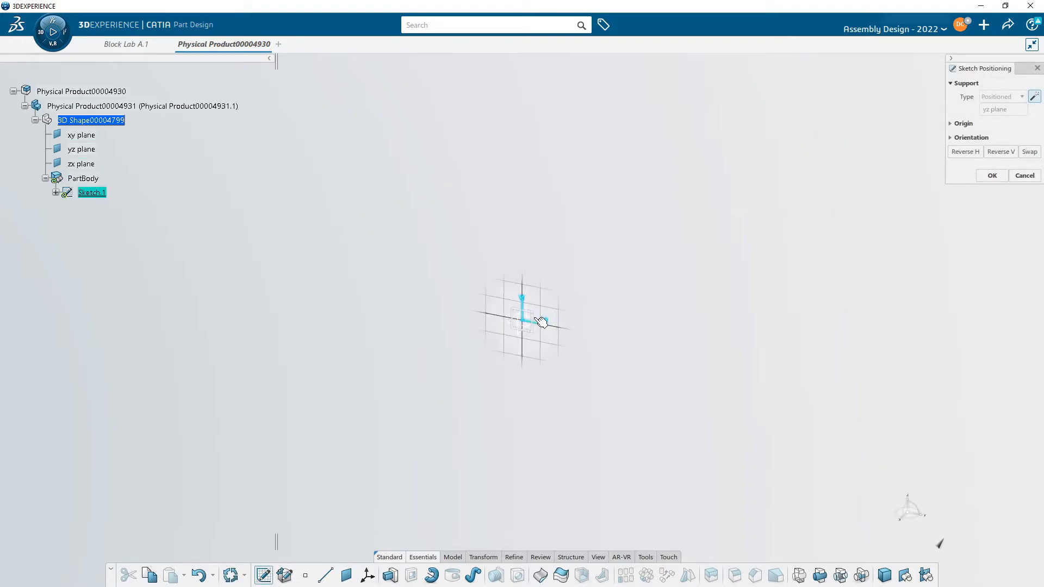
pyautogui.click(87, 134)
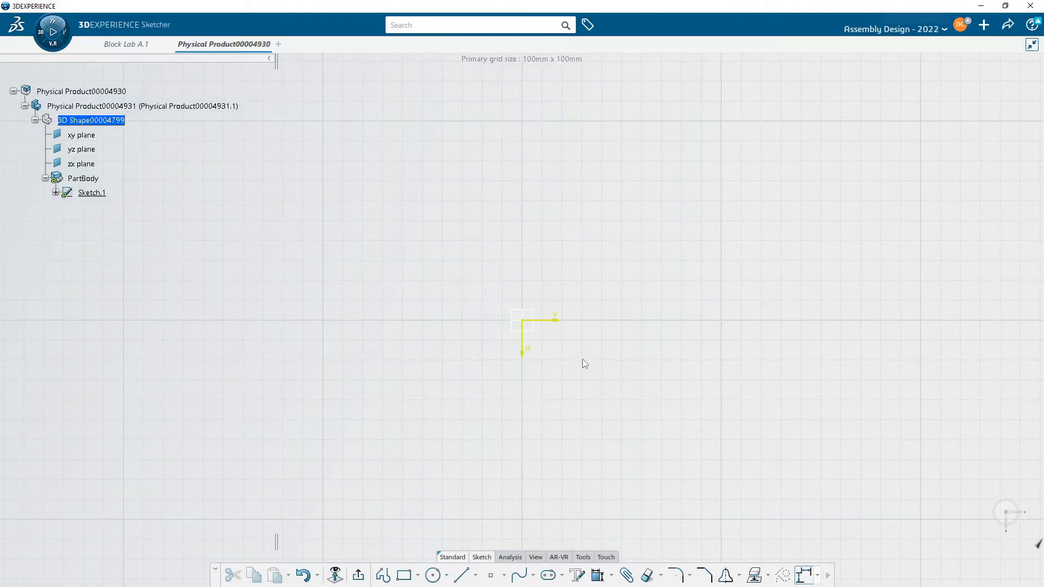
pyautogui.click(420, 575)
pyautogui.click(442, 466)
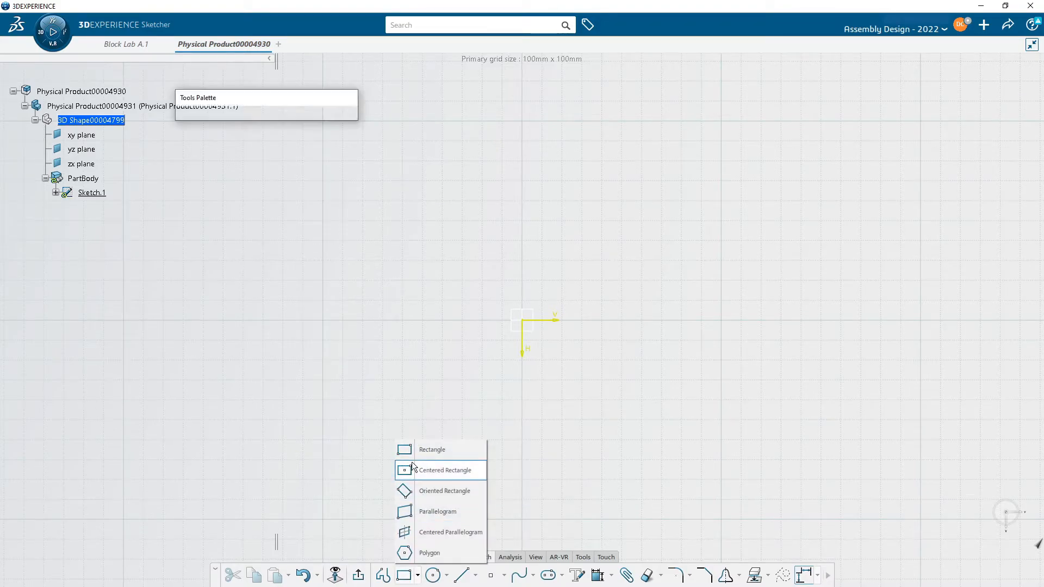
pyautogui.click(522, 321)
pyautogui.click(625, 224)
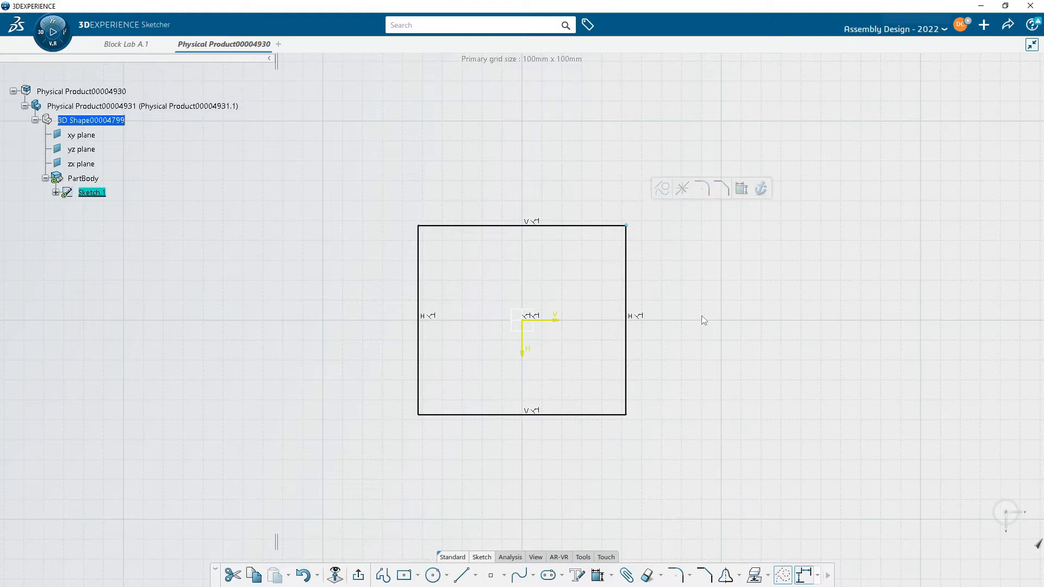
# Step: Dimension the rectangle's vertical side and set its length to 50 mm
pyautogui.click(626, 271)
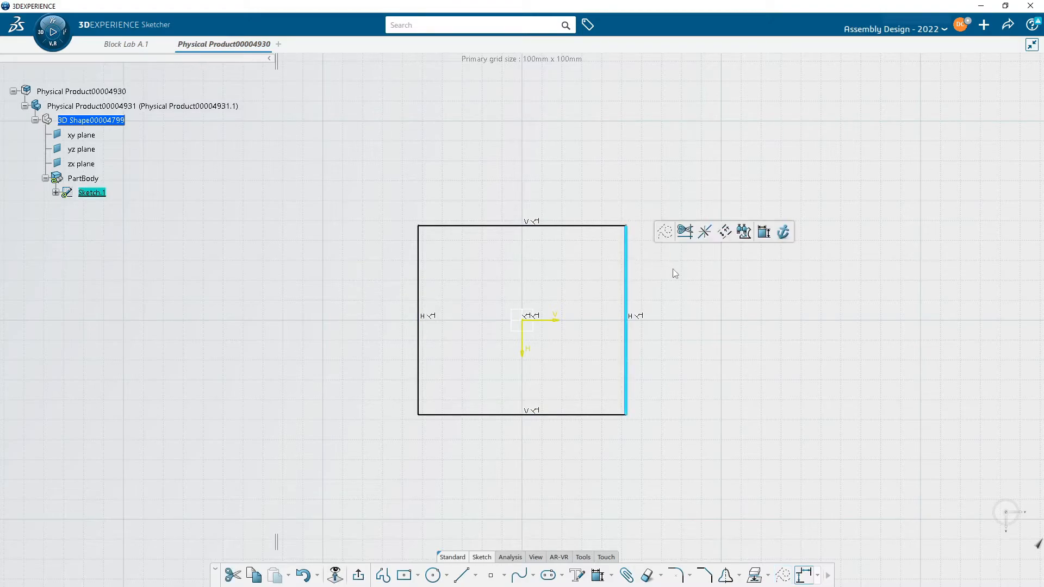
pyautogui.click(761, 234)
pyautogui.click(676, 294)
pyautogui.write('50')
pyautogui.press('Return')
# Step: Dimension the rectangle's horizontal side and set its length to 50 mm
pyautogui.click(603, 270)
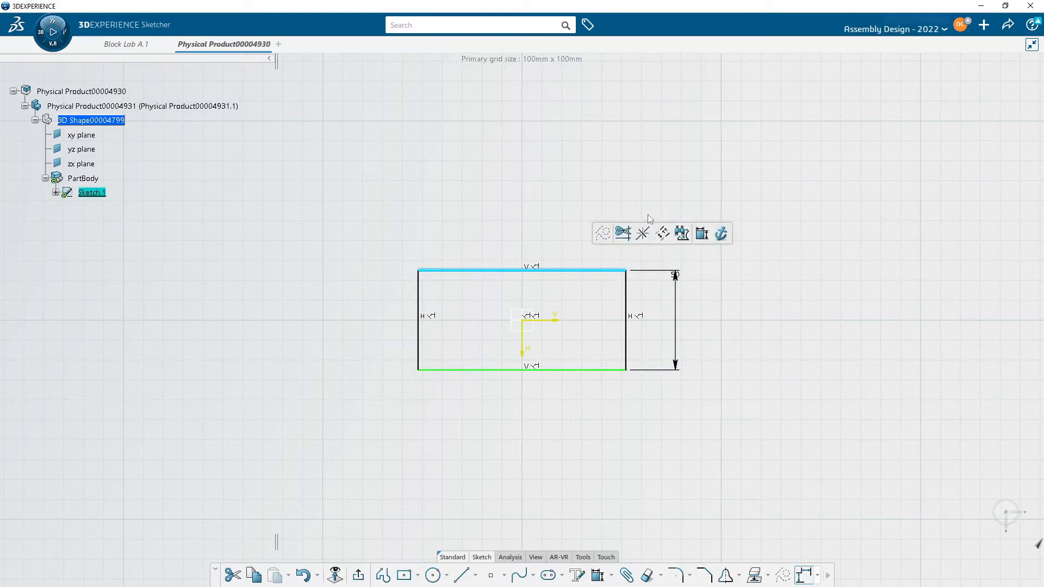
pyautogui.click(682, 233)
pyautogui.click(478, 204)
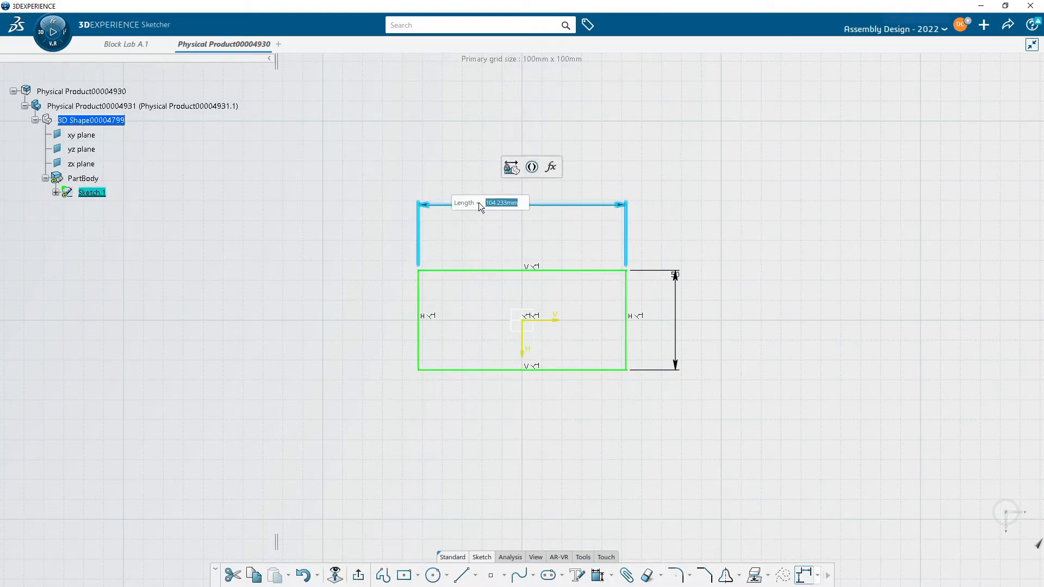
pyautogui.write('50')
pyautogui.press('Return')
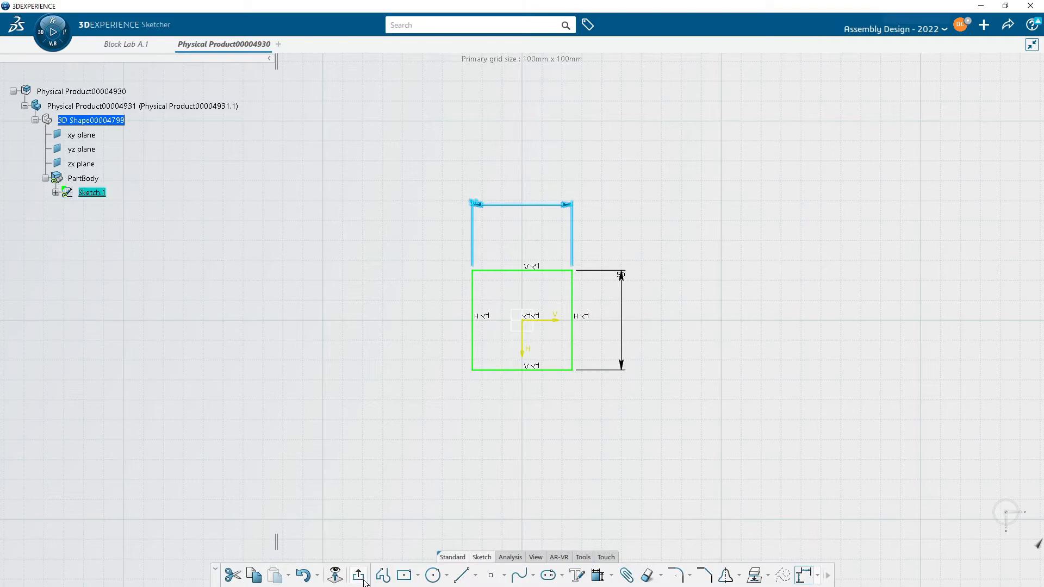
# Step: Exit the sketch and return to the 3D view, without creating an axis system
pyautogui.click(359, 575)
pyautogui.click(365, 574)
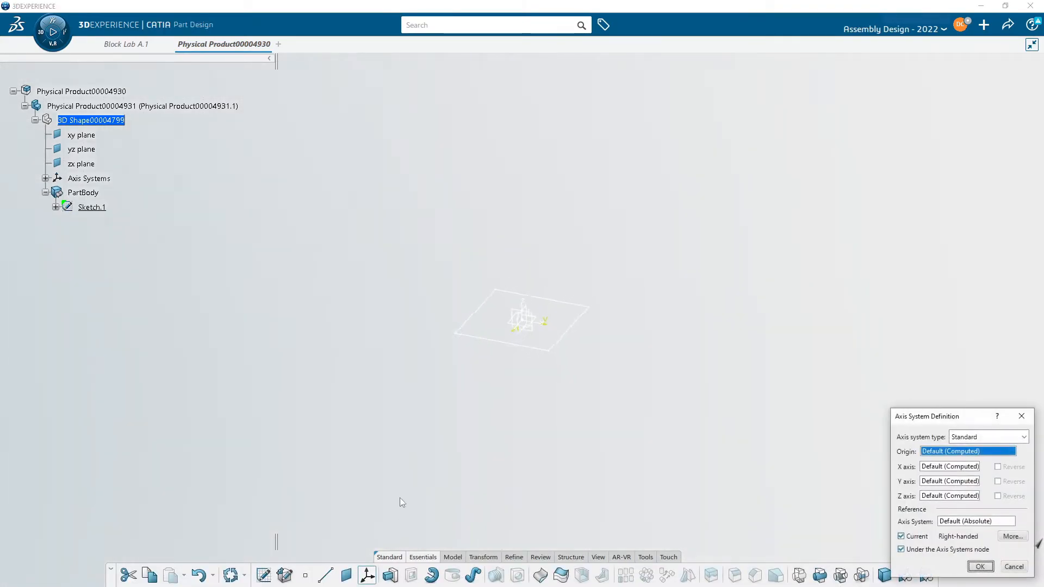
pyautogui.click(1014, 566)
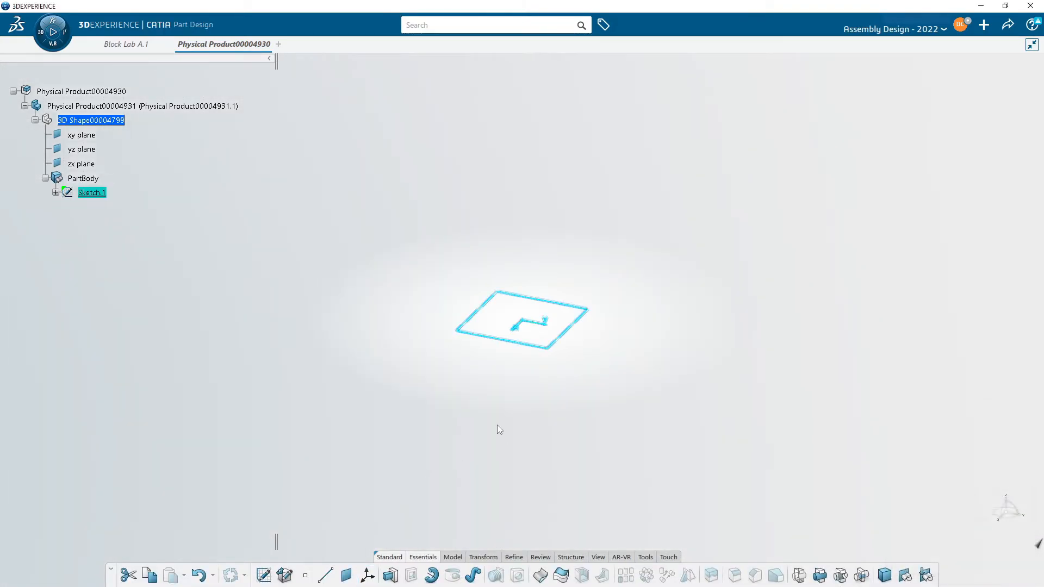
# Step: Change the viewport ambience to Dark Review
pyautogui.click(550, 351)
pyautogui.click(692, 283)
pyautogui.rightClick(691, 162)
pyautogui.moveTo(776, 186)
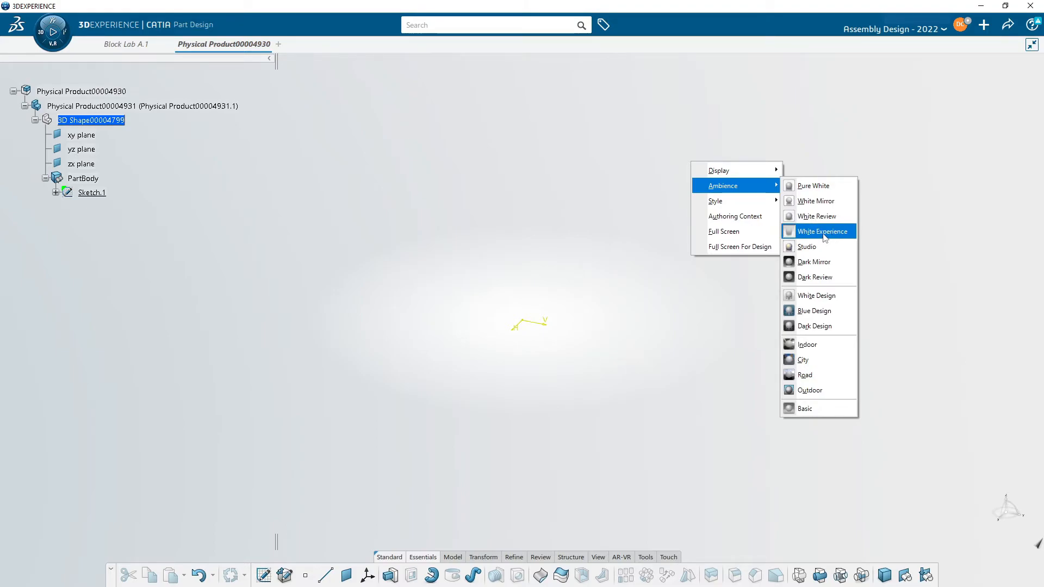
pyautogui.click(820, 281)
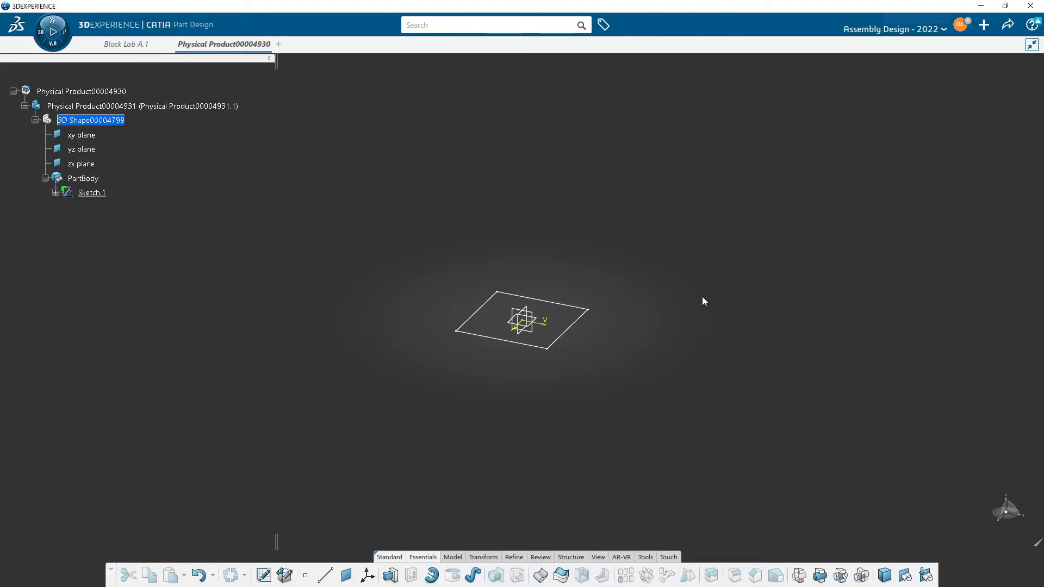
# Step: Pad the square sketch to a length of 20 mm
pyautogui.moveTo(652, 299)
pyautogui.mouseDown(button='middle')
pyautogui.moveTo(587, 400)
pyautogui.moveTo(612, 346)
pyautogui.moveTo(496, 375)
pyautogui.moveTo(615, 317)
pyautogui.moveTo(527, 275)
pyautogui.moveTo(602, 357)
pyautogui.moveTo(571, 351)
pyautogui.moveTo(607, 288)
pyautogui.moveTo(592, 316)
pyautogui.mouseUp(button='middle')
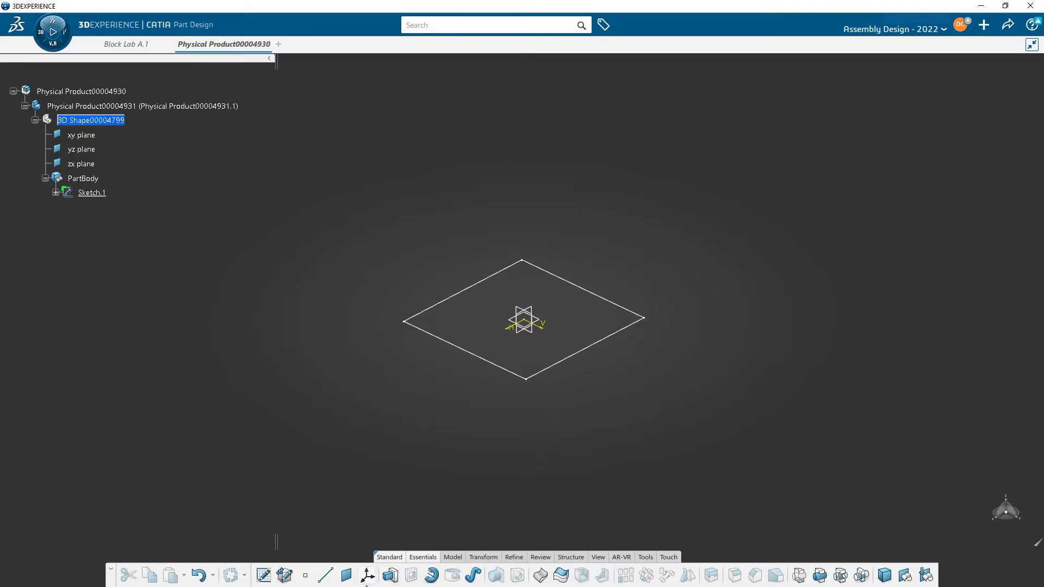
pyautogui.click(390, 576)
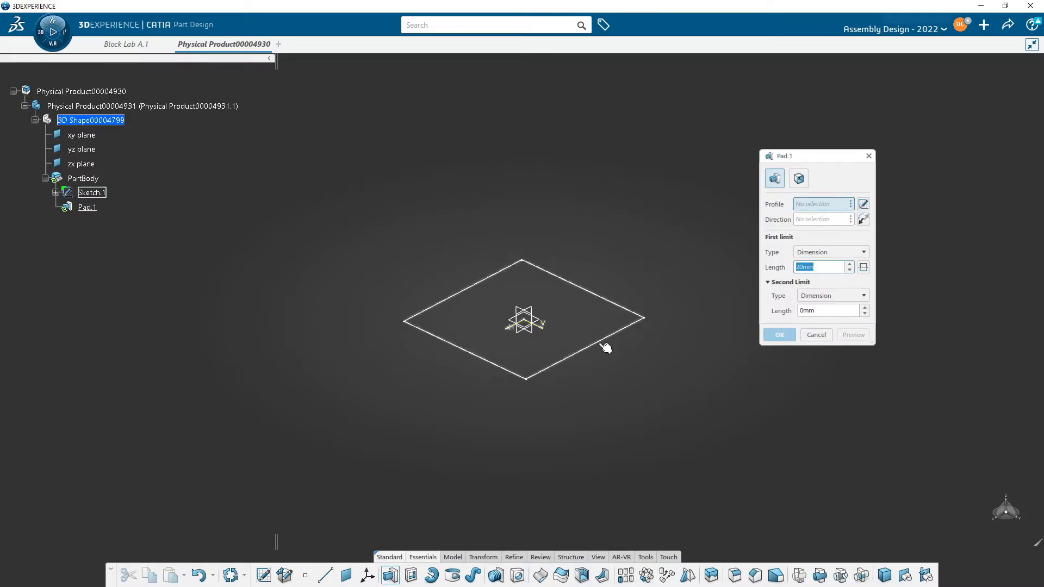
pyautogui.click(625, 337)
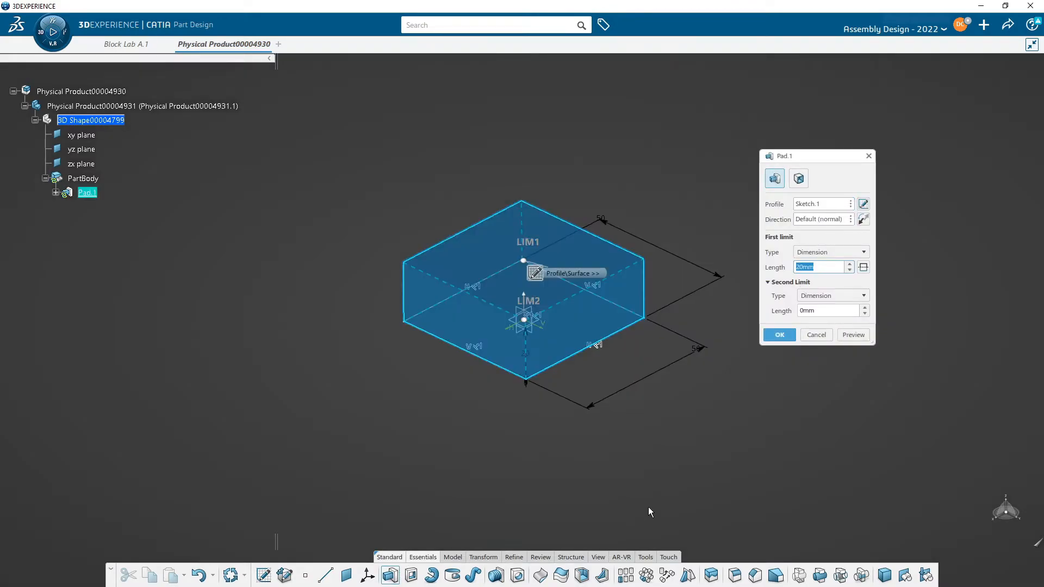
pyautogui.click(779, 335)
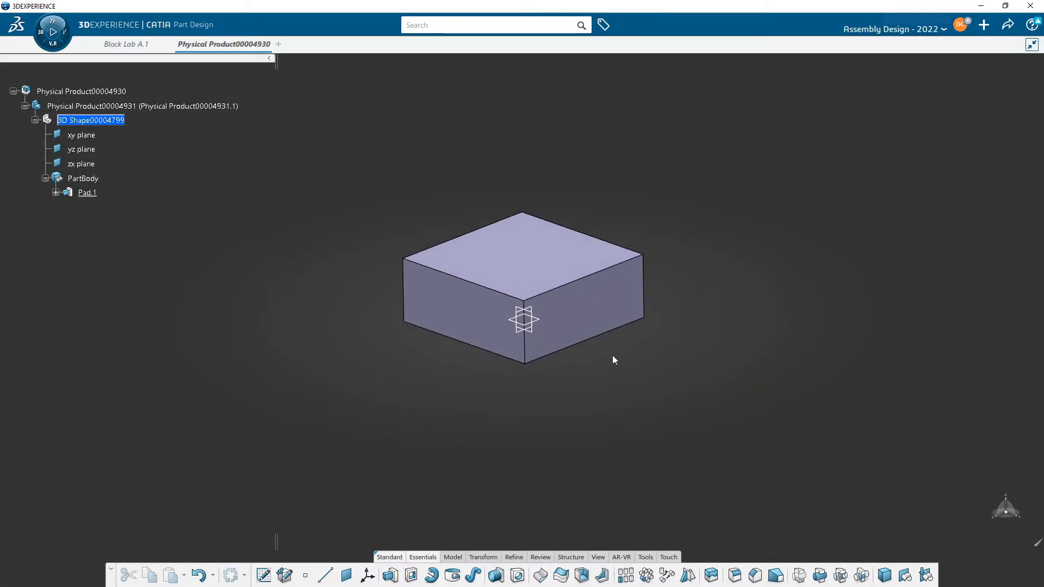
# Step: Set the PartBody's fill color to yellow in its graphic properties
pyautogui.rightClick(86, 179)
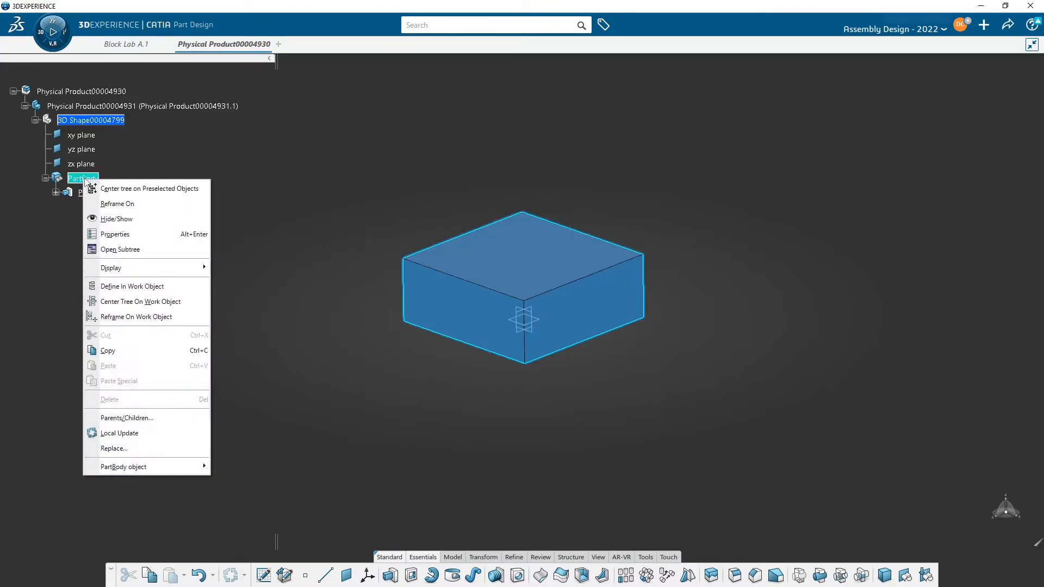
pyautogui.click(143, 235)
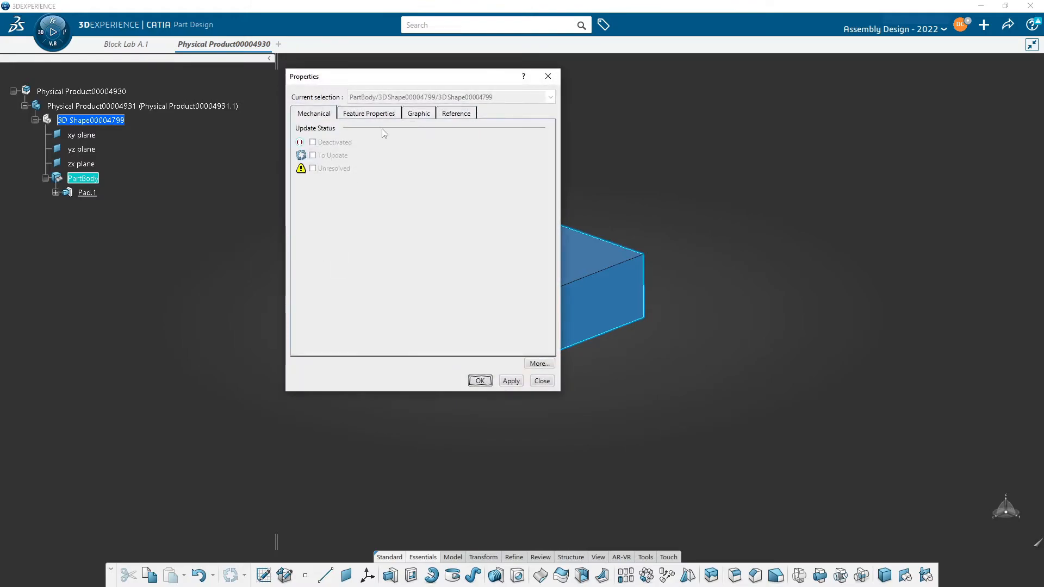
pyautogui.click(419, 114)
pyautogui.click(332, 153)
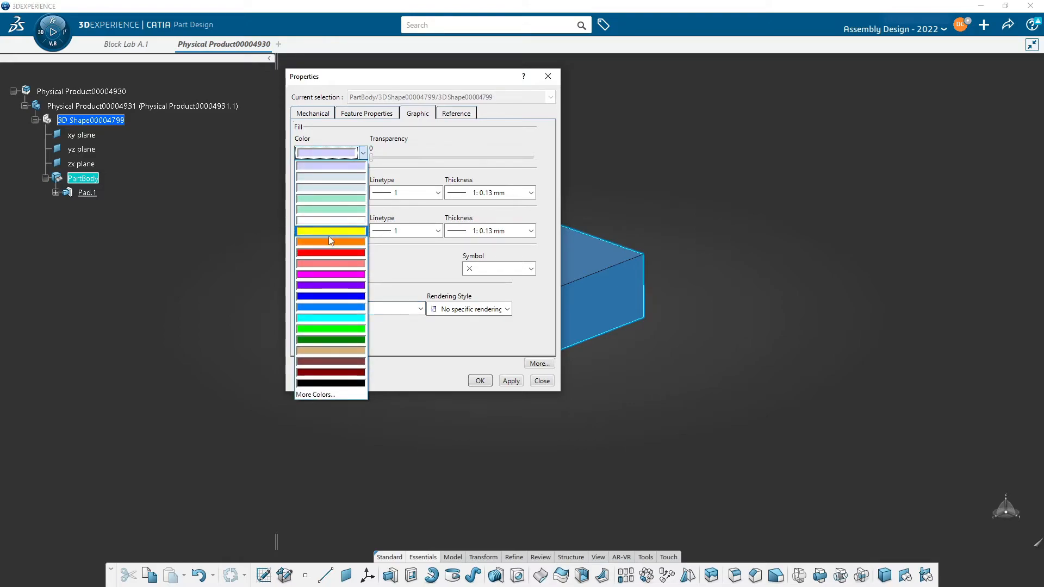
pyautogui.click(330, 233)
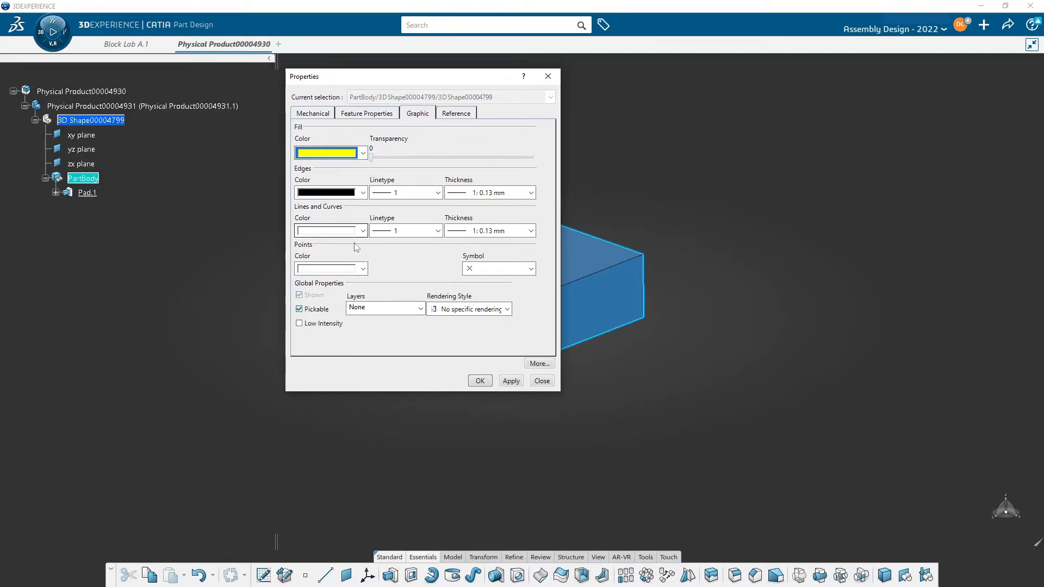
pyautogui.click(478, 381)
pyautogui.click(443, 412)
pyautogui.moveTo(471, 399); pyautogui.dragTo(515, 353, button='middle')
pyautogui.moveTo(575, 290); pyautogui.dragTo(566, 324, button='middle')
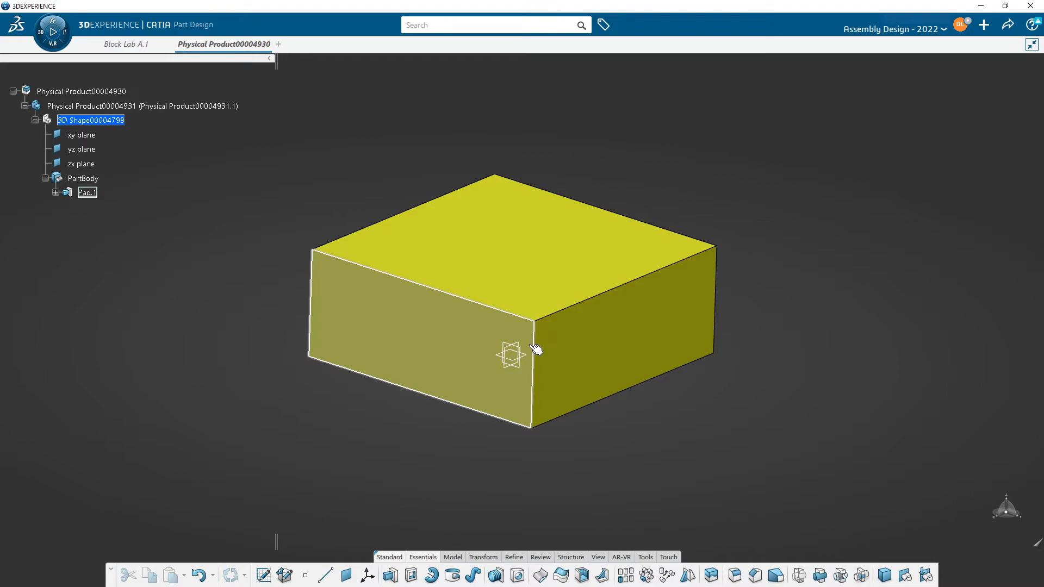
pyautogui.moveTo(536, 315); pyautogui.dragTo(496, 343, button='middle')
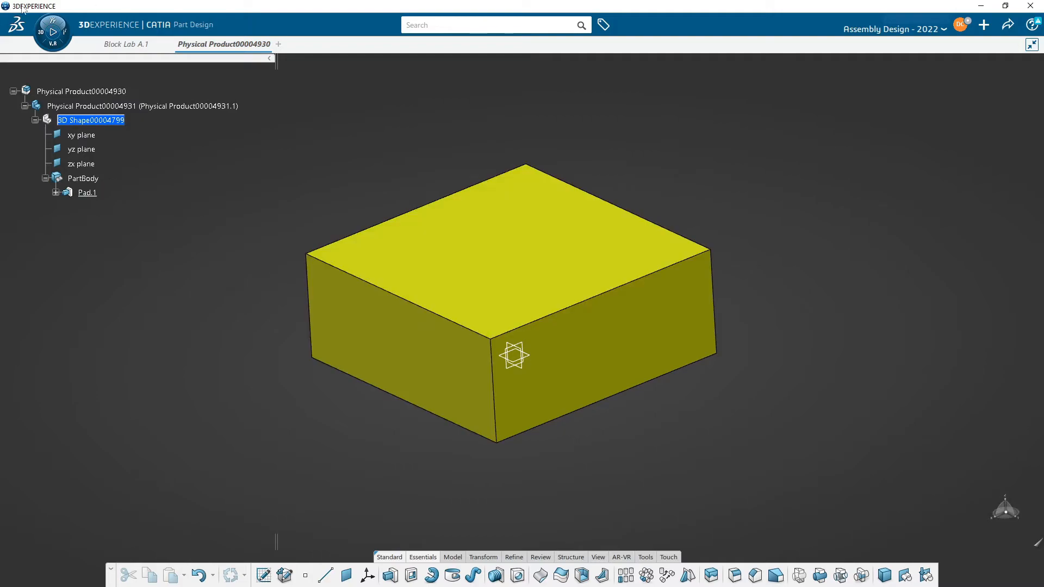
pyautogui.moveTo(253, 250); pyautogui.dragTo(260, 280, button='middle')
pyautogui.moveTo(440, 273); pyautogui.dragTo(560, 249, button='middle')
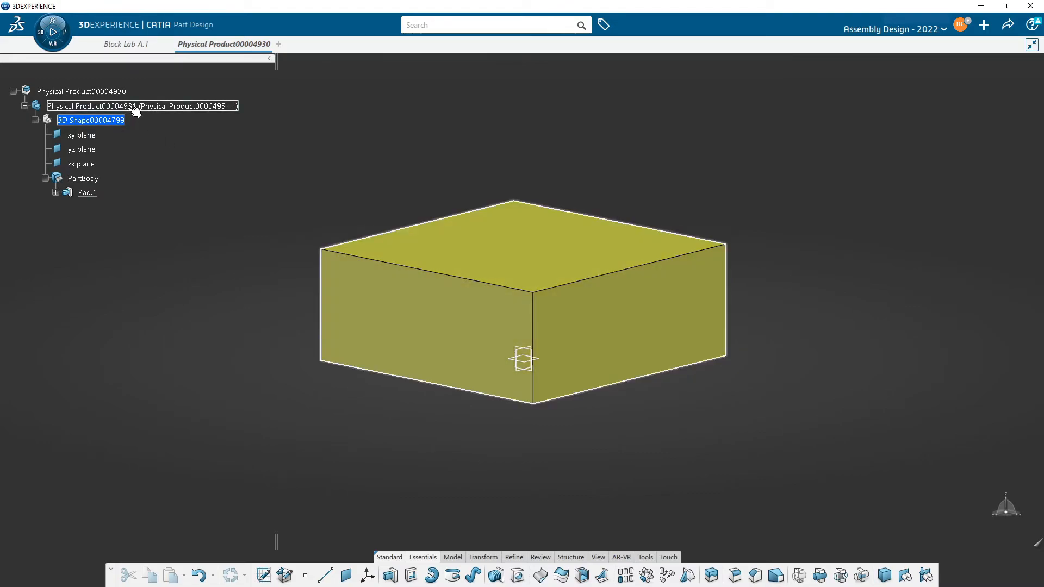
# Step: Change the title of the physical product containing the padded block to Base
pyautogui.rightClick(135, 111)
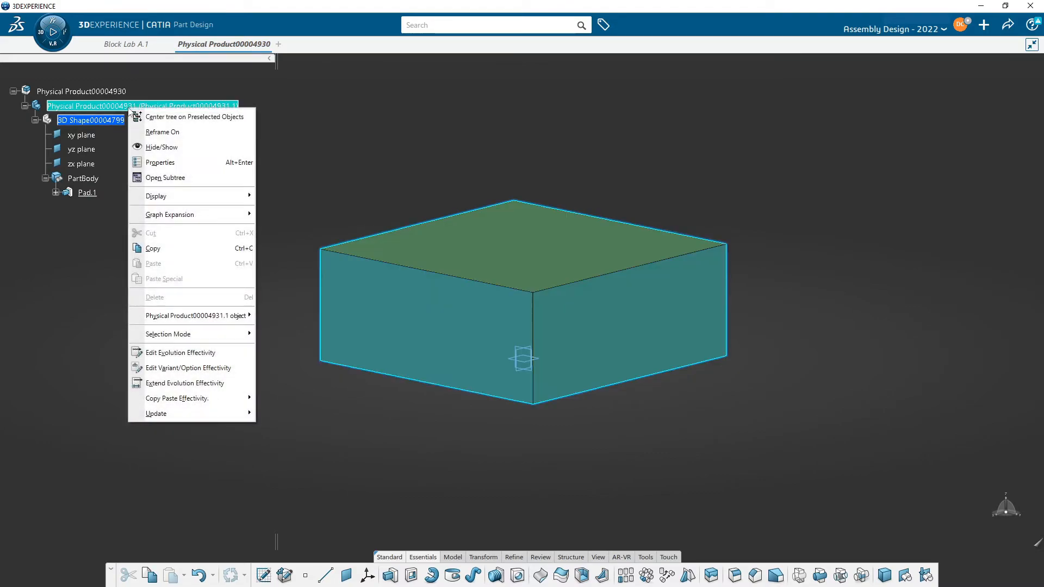
pyautogui.click(181, 160)
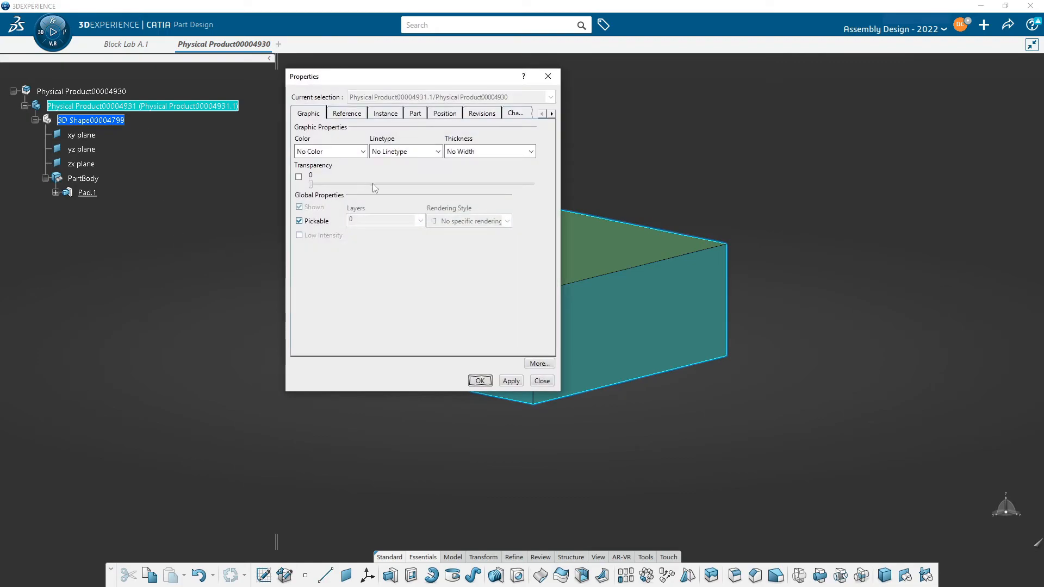
pyautogui.click(344, 112)
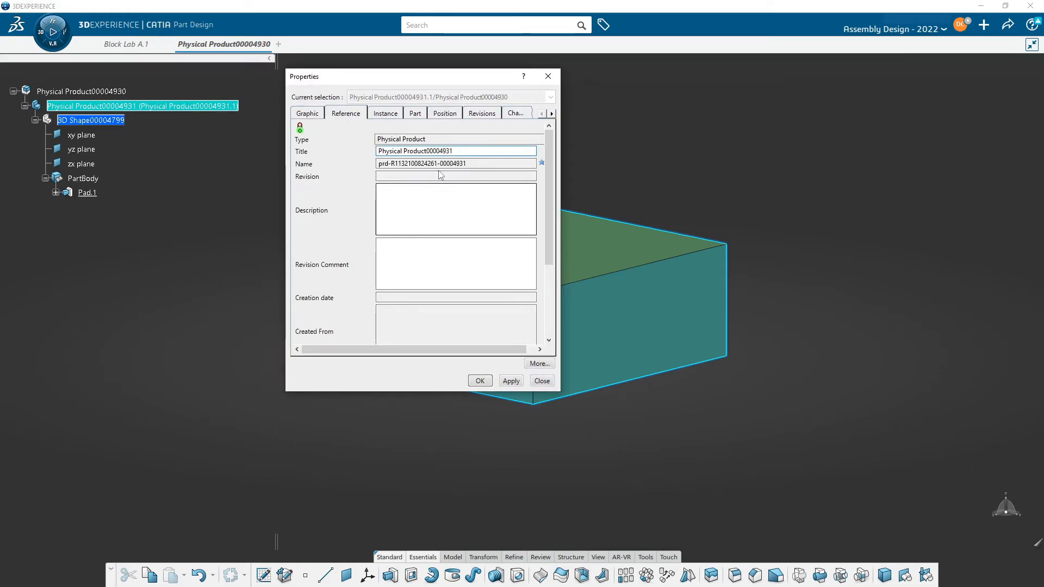
pyautogui.moveTo(464, 148); pyautogui.dragTo(294, 136)
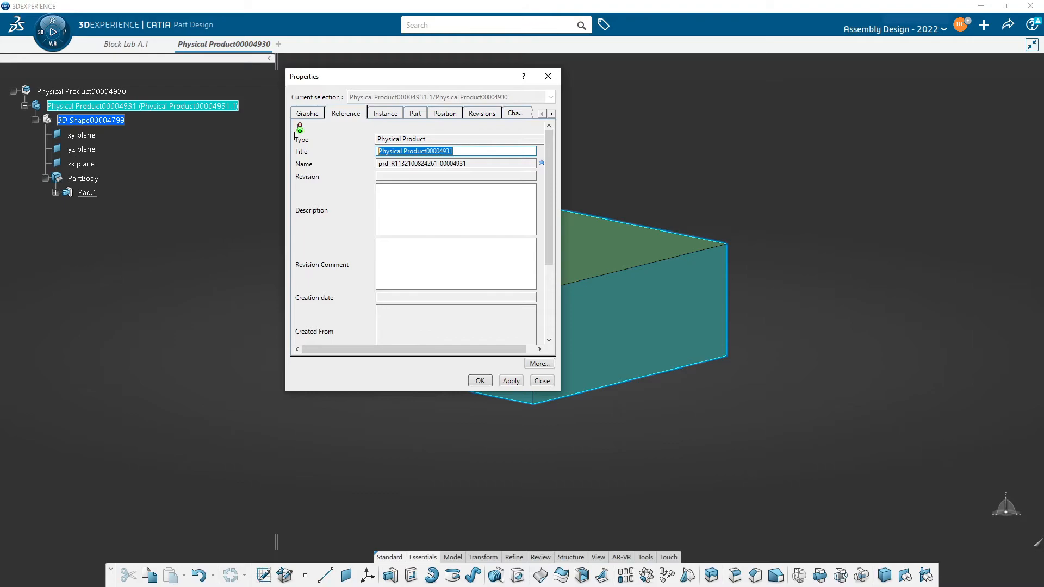
pyautogui.write('Base')
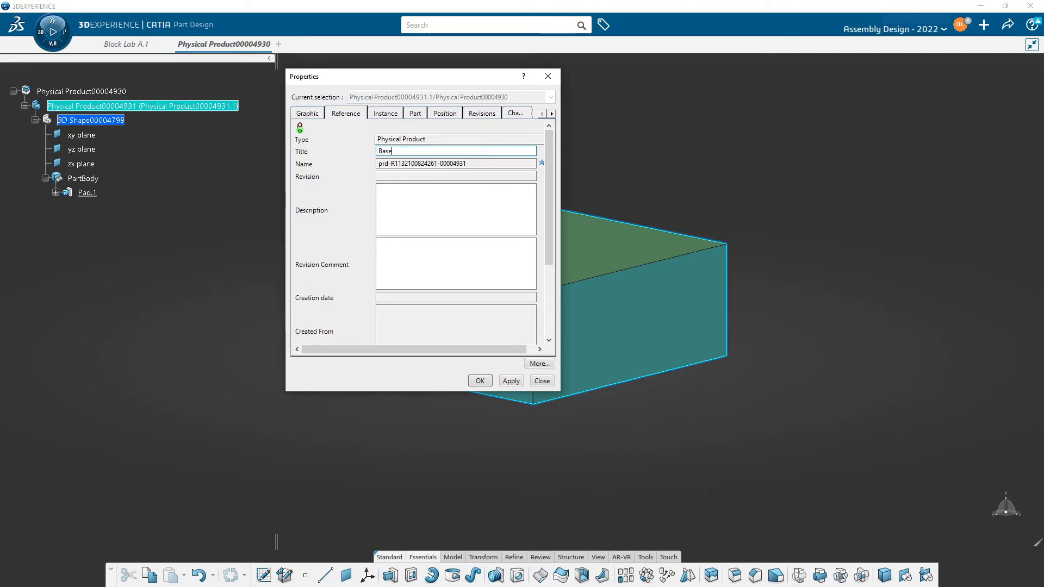
pyautogui.press('Return')
pyautogui.click(221, 188)
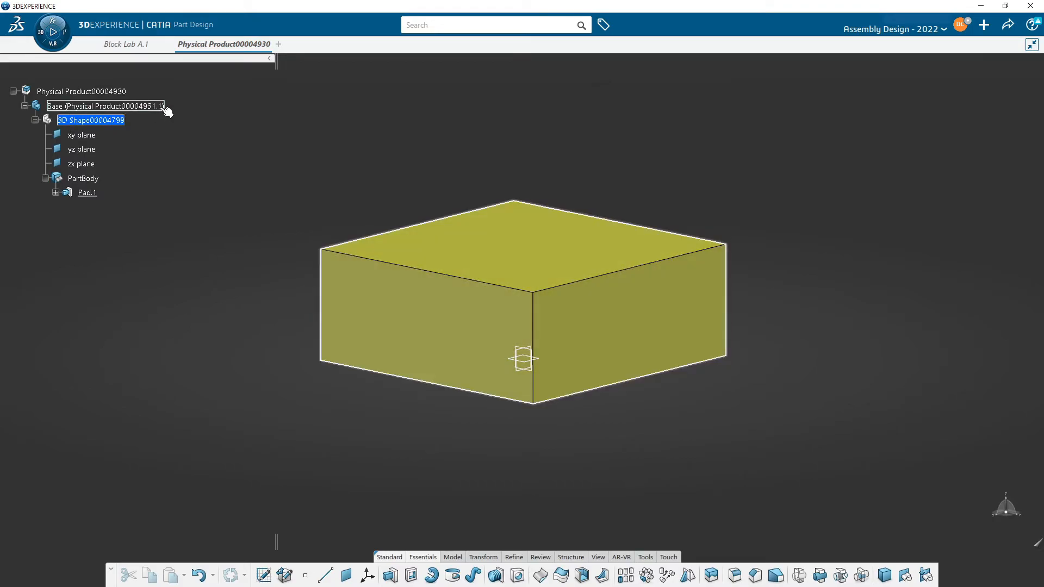
pyautogui.click(153, 108)
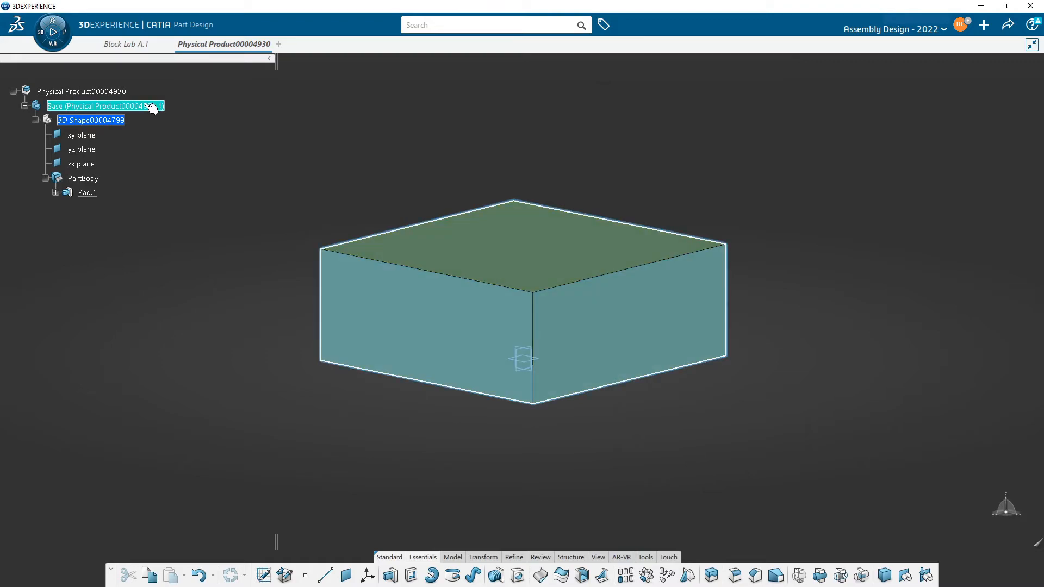
pyautogui.click(202, 219)
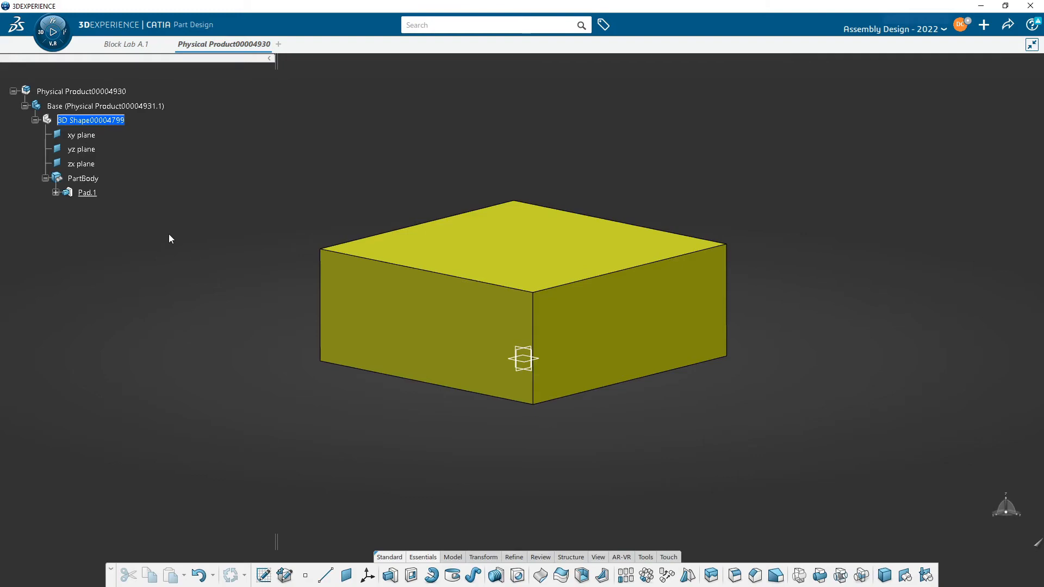
pyautogui.moveTo(464, 324); pyautogui.dragTo(390, 323, button='middle')
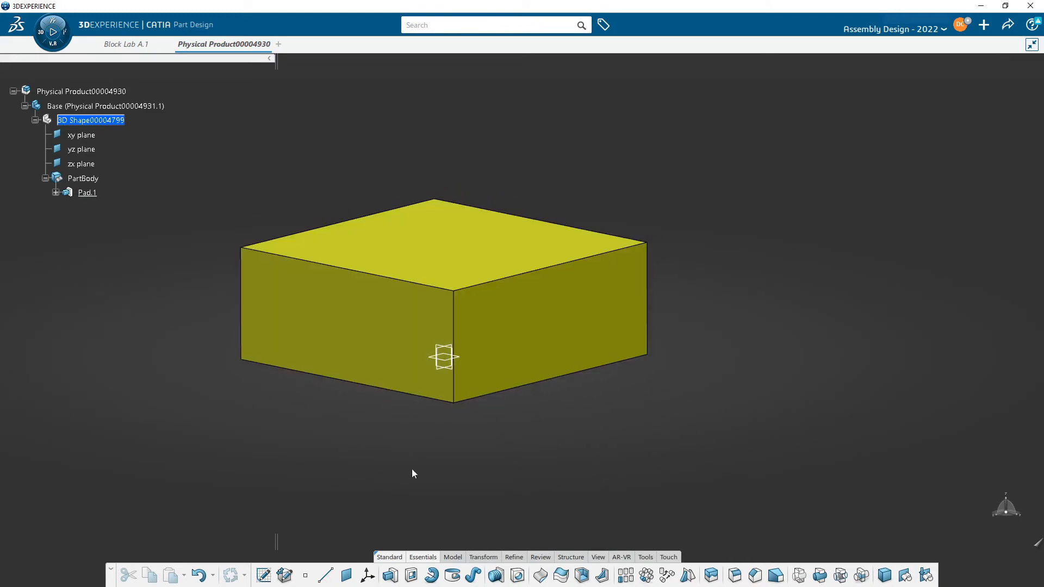
pyautogui.moveTo(583, 383); pyautogui.dragTo(429, 459, button='middle')
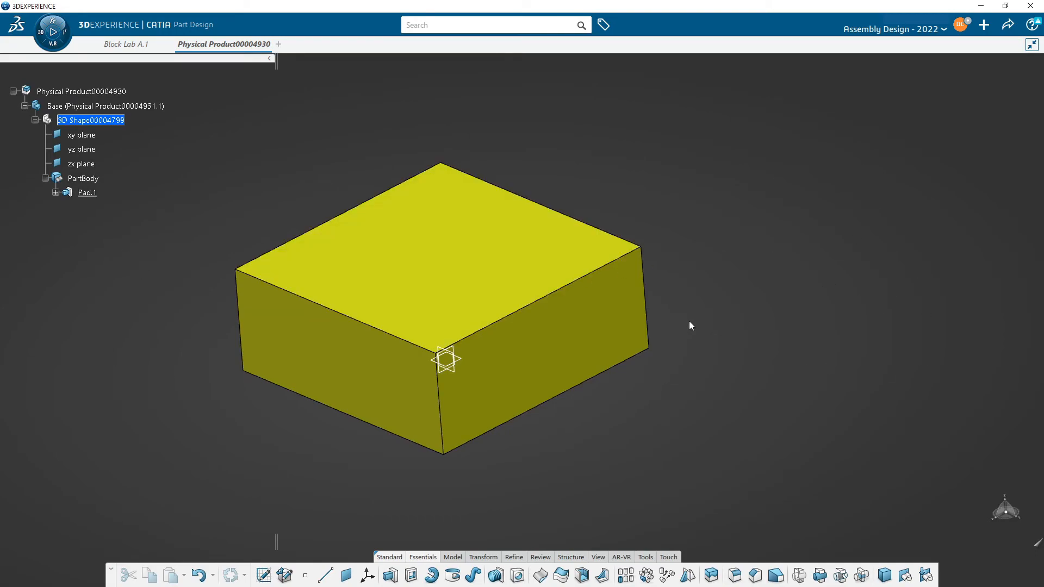
pyautogui.moveTo(667, 351); pyautogui.dragTo(631, 368, button='middle')
pyautogui.moveTo(536, 359); pyautogui.dragTo(557, 345, button='middle')
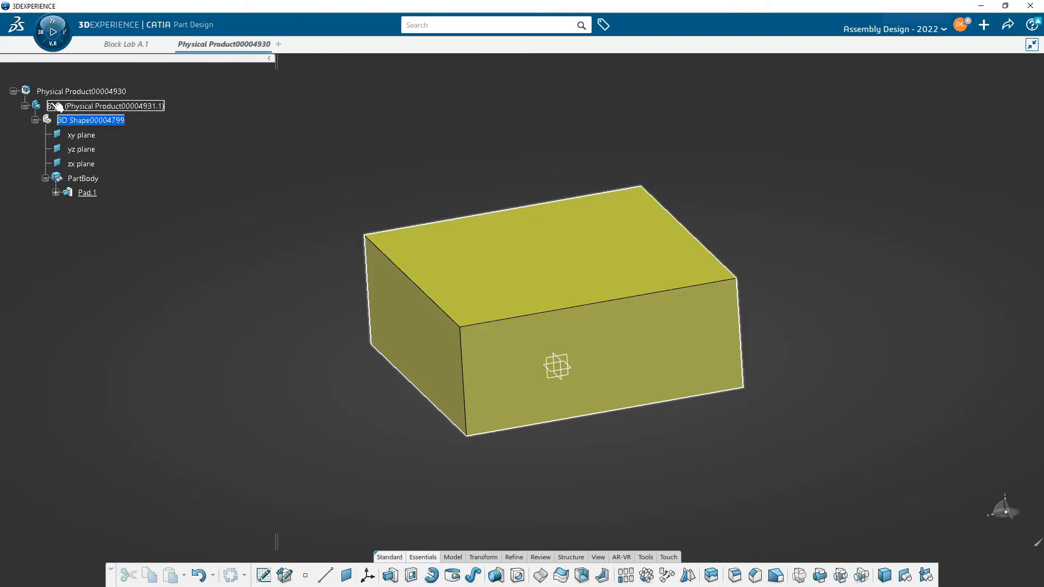
# Step: Set the instance title of the Base product to Base.1
pyautogui.rightClick(144, 107)
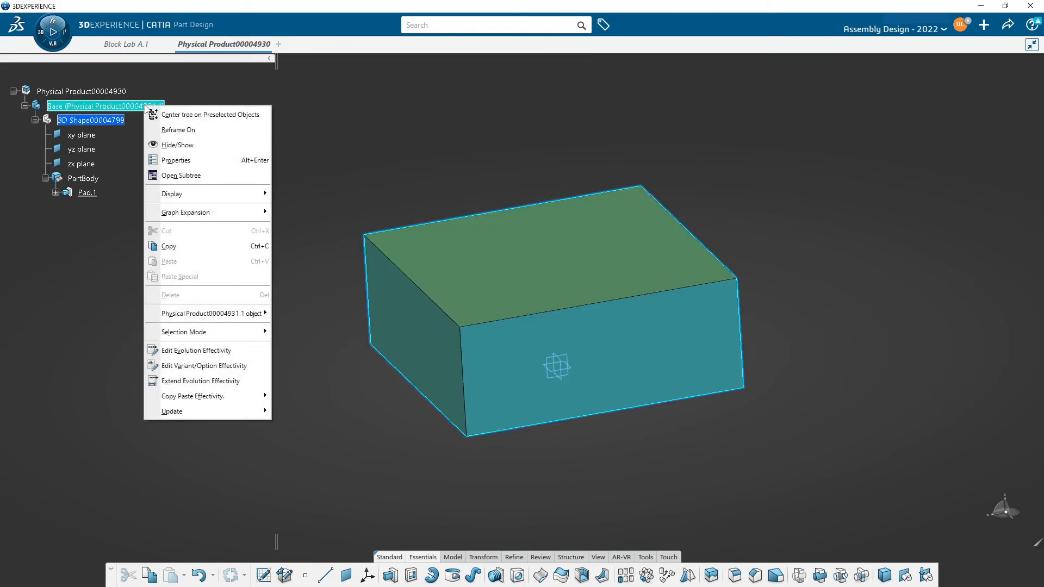
pyautogui.click(212, 161)
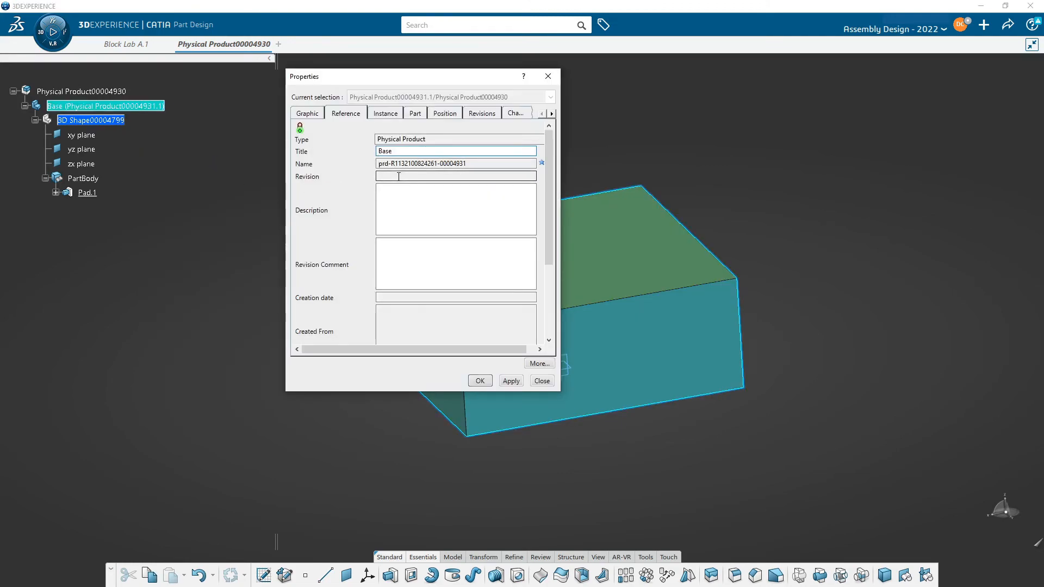
pyautogui.click(383, 113)
pyautogui.moveTo(447, 152); pyautogui.dragTo(279, 148)
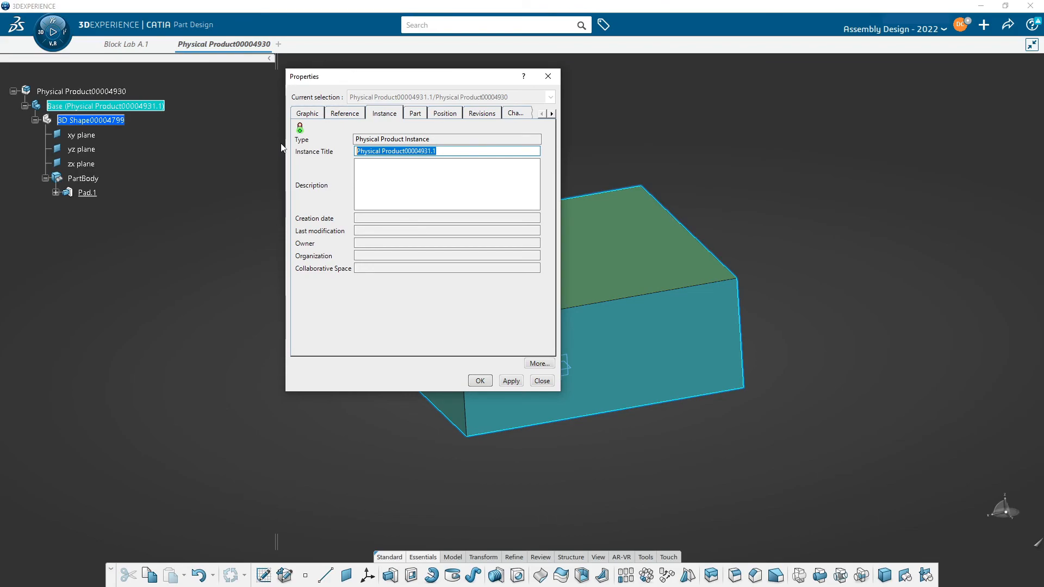
pyautogui.write('Ba')
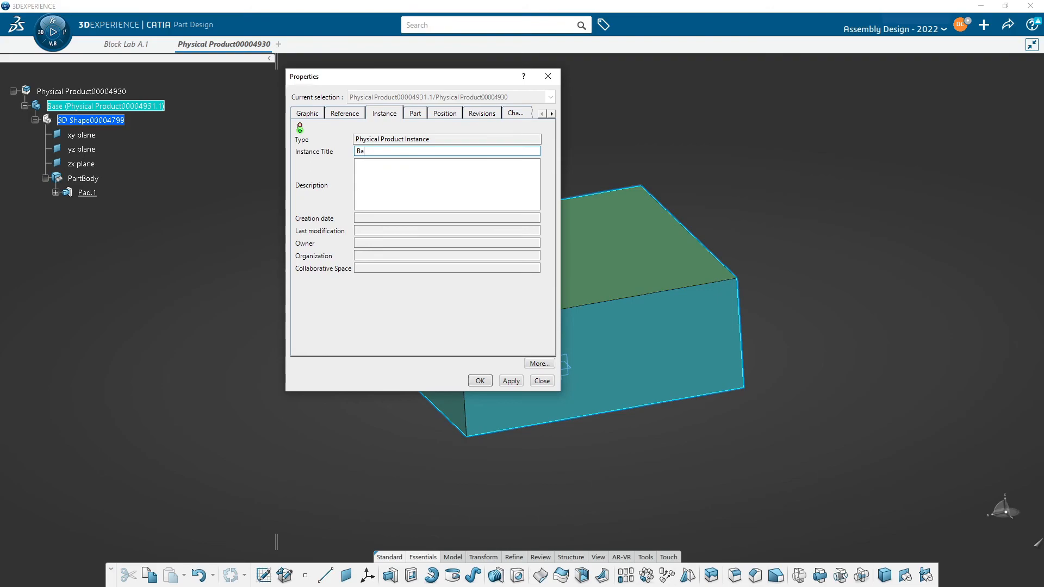
pyautogui.write('se.1')
pyautogui.press('Return')
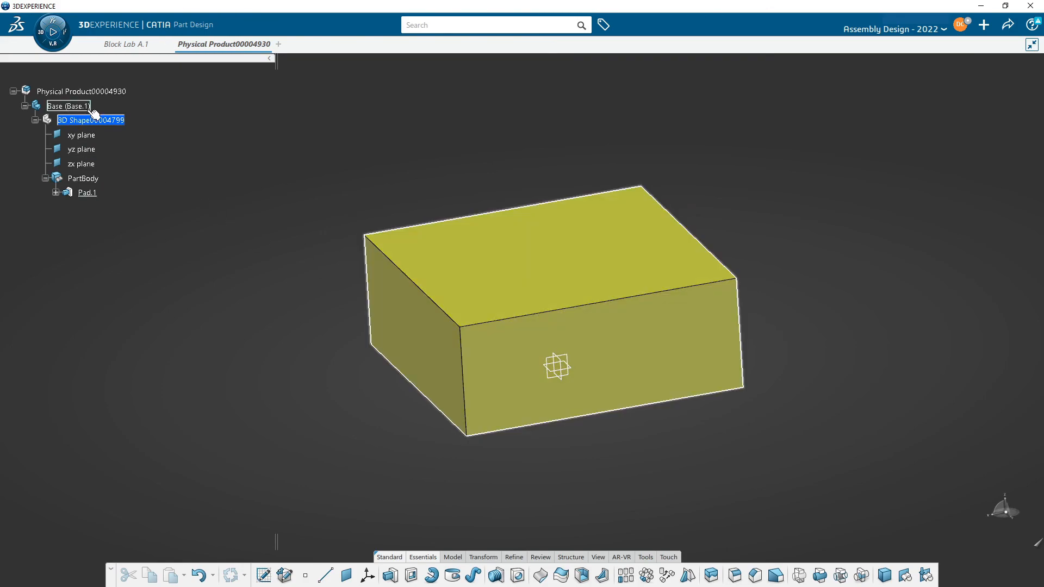
pyautogui.moveTo(455, 201); pyautogui.dragTo(457, 199, button='middle')
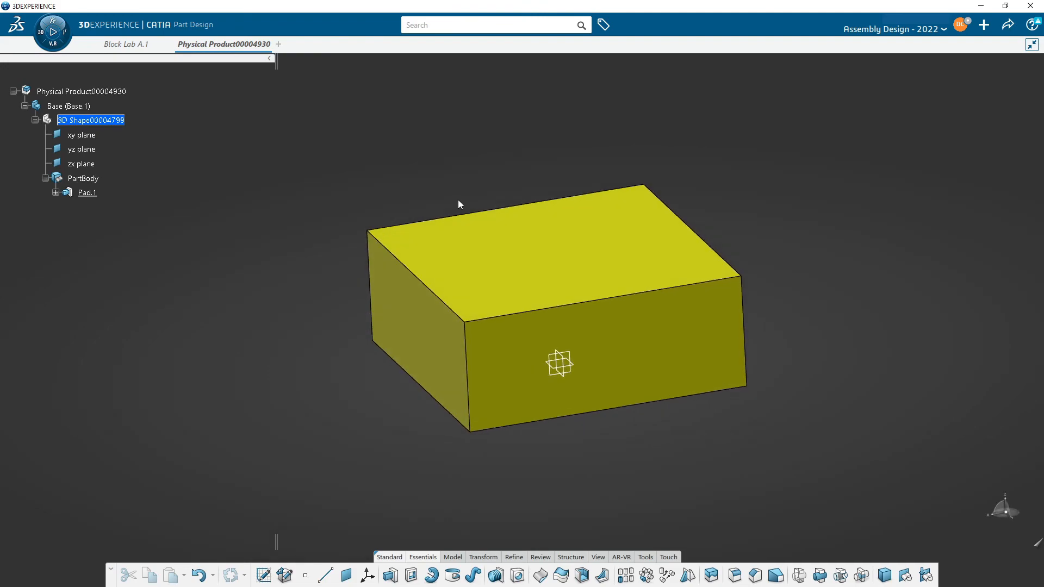